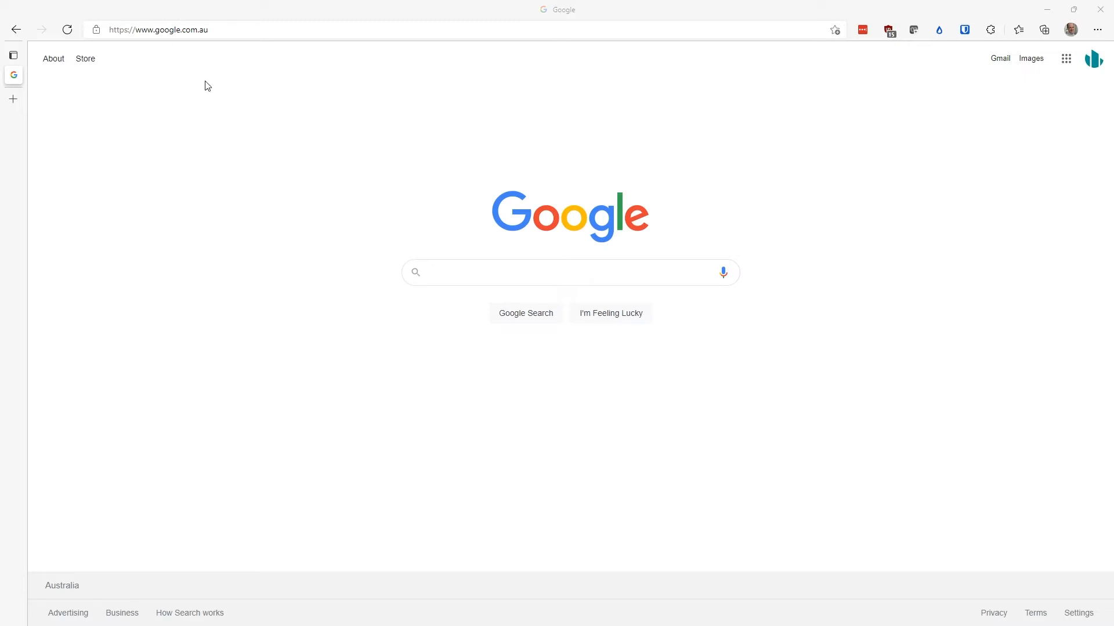
pyautogui.click(268, 31)
pyautogui.write('portal.azure.com')
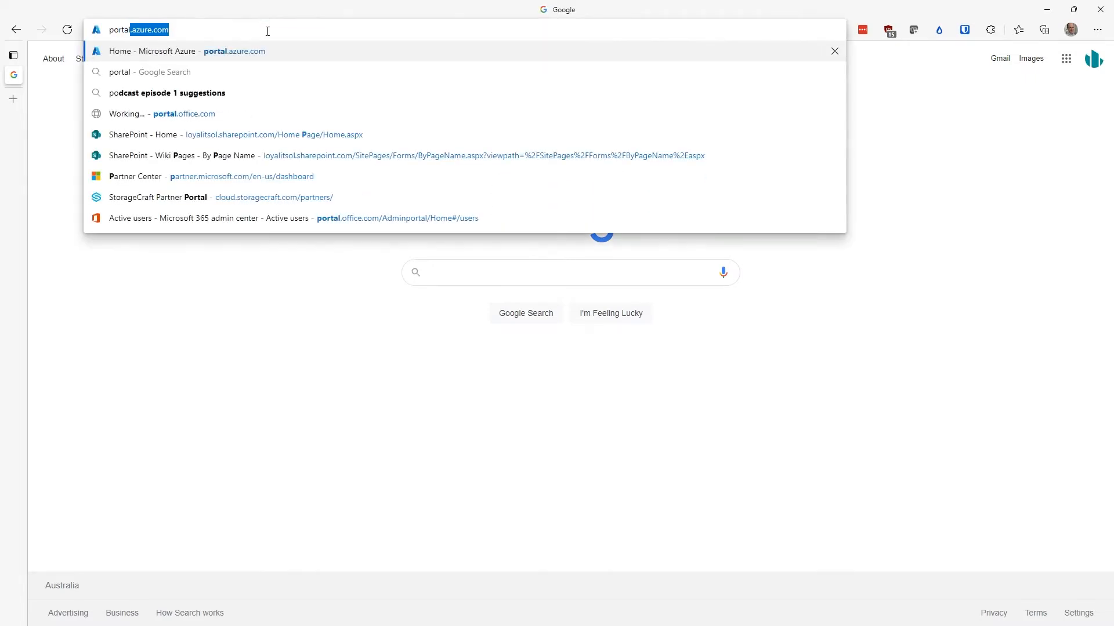
pyautogui.press('Return')
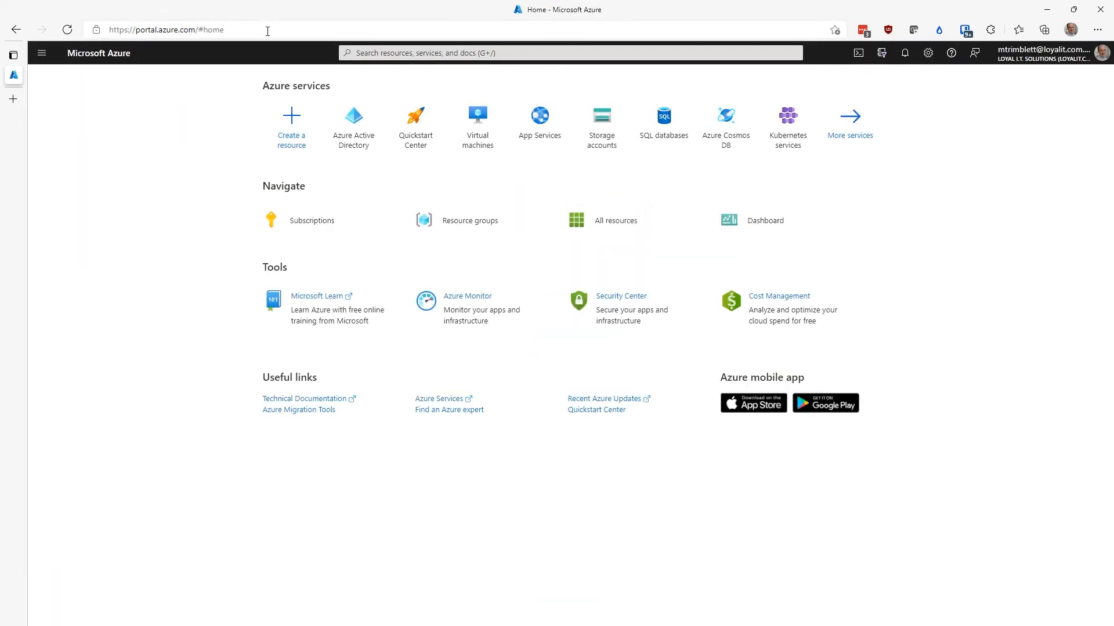
pyautogui.click(347, 121)
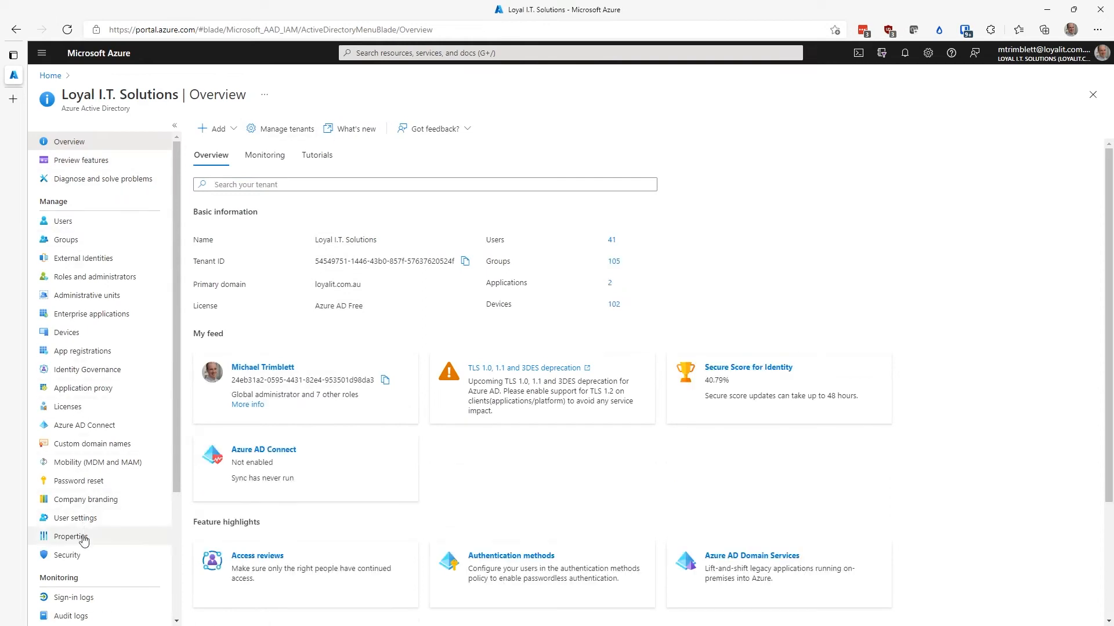
pyautogui.click(95, 556)
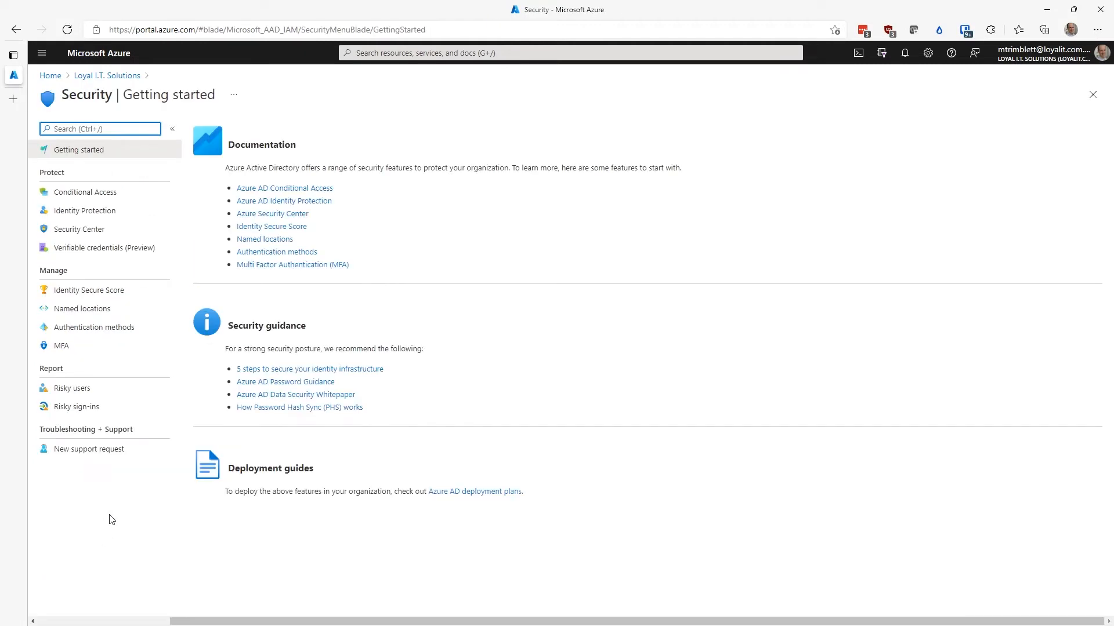
pyautogui.click(110, 328)
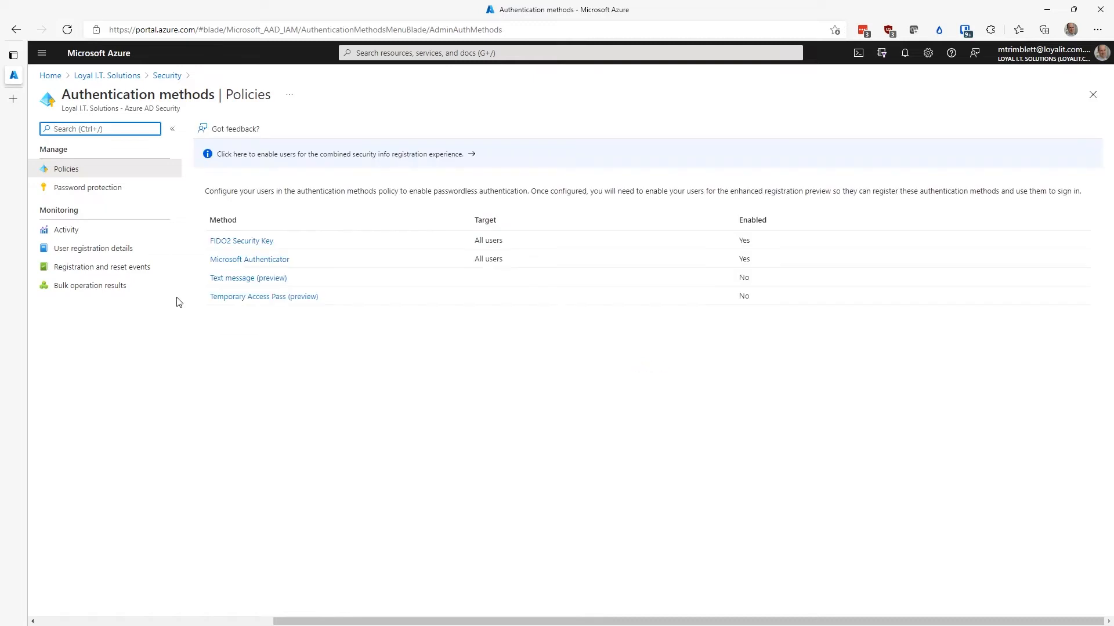
pyautogui.click(261, 241)
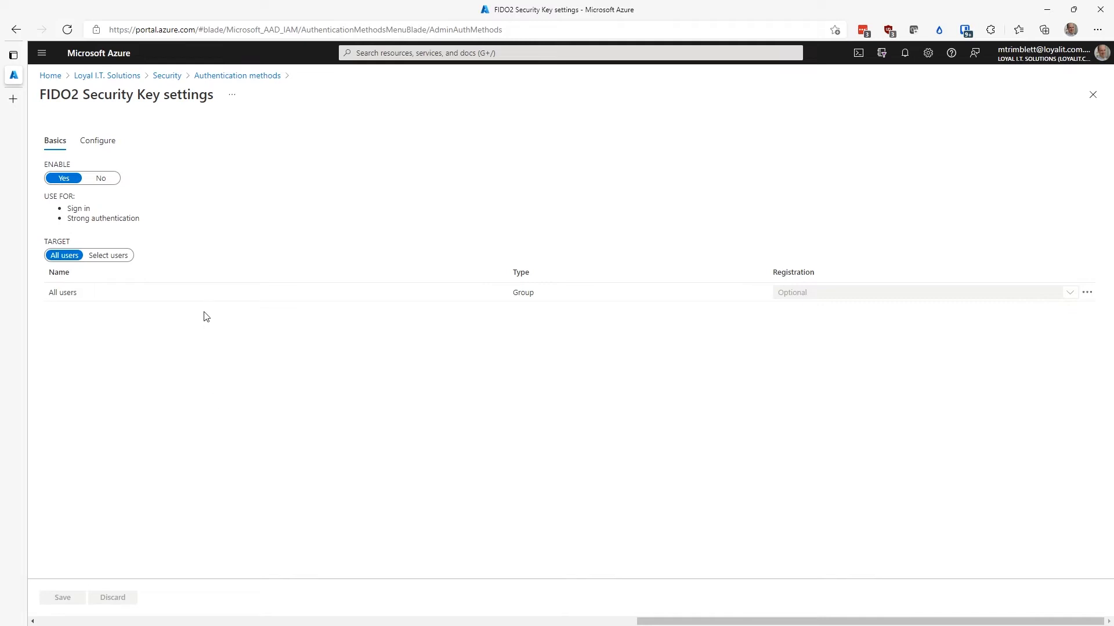
pyautogui.click(419, 34)
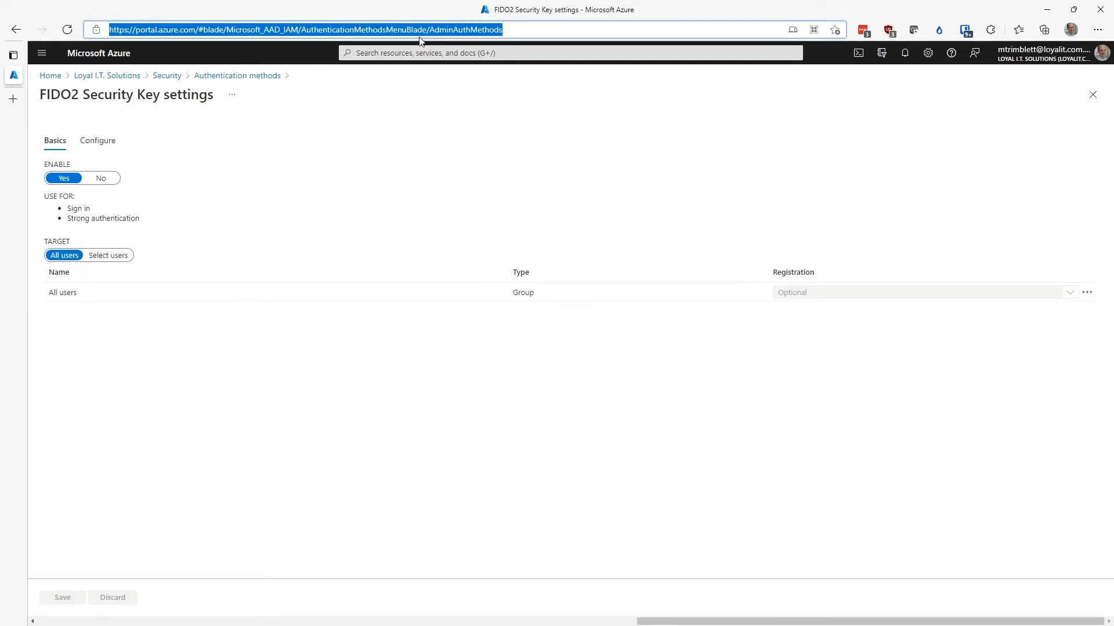
pyautogui.write('google')
pyautogui.press('Return')
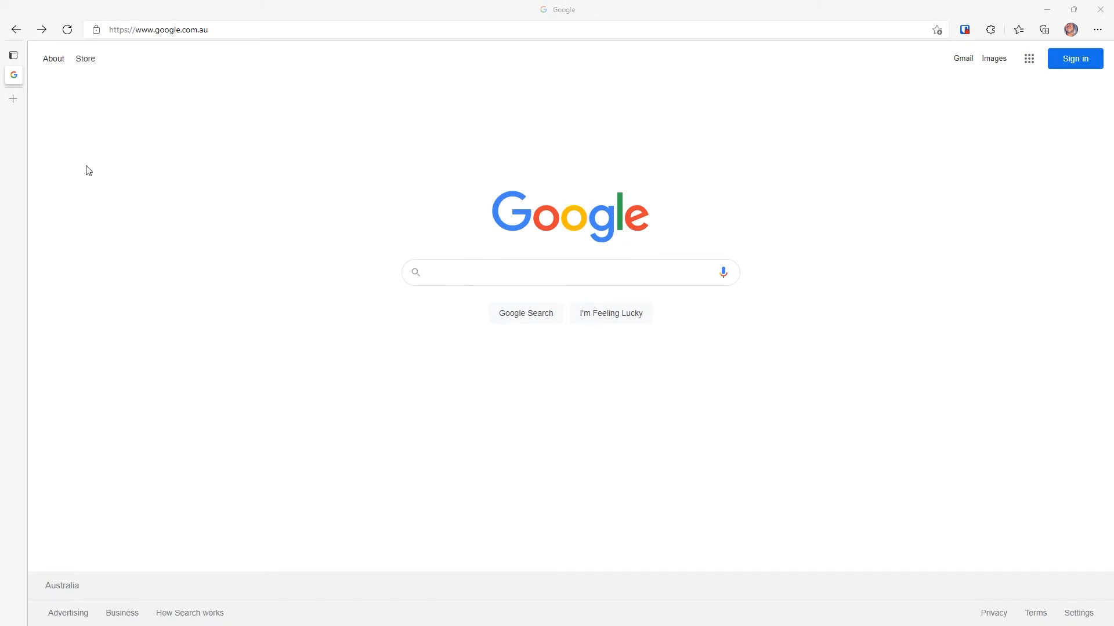
# Step: Load portal.office.com, then go from the profile avatar's View account to Security info
pyautogui.click(237, 30)
pyautogui.write('portal.office.com')
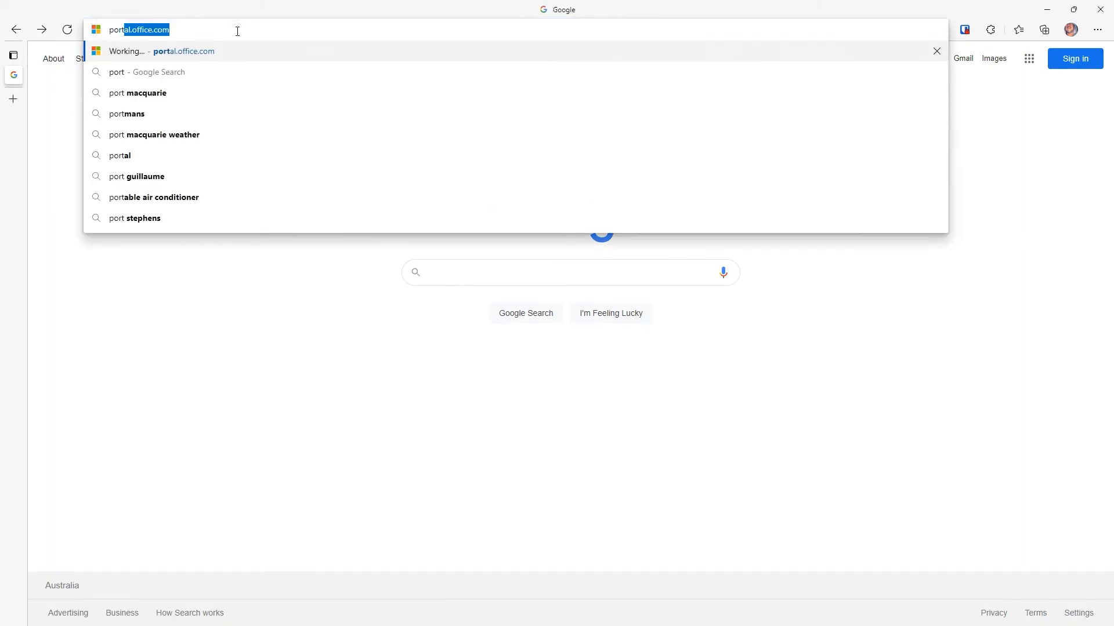
pyautogui.press('Return')
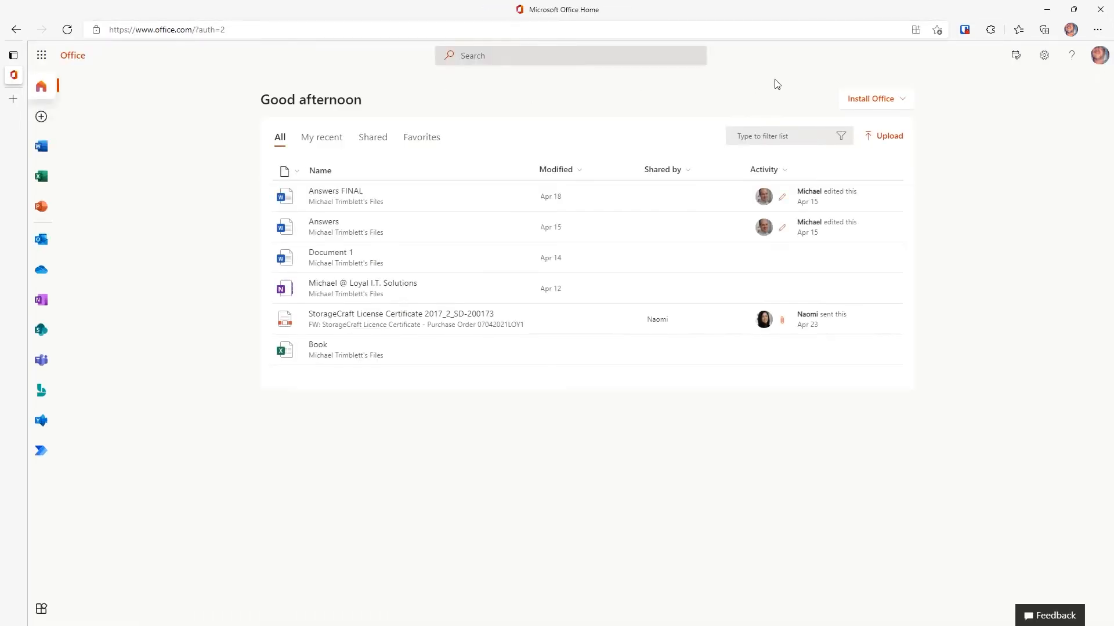
pyautogui.click(1099, 57)
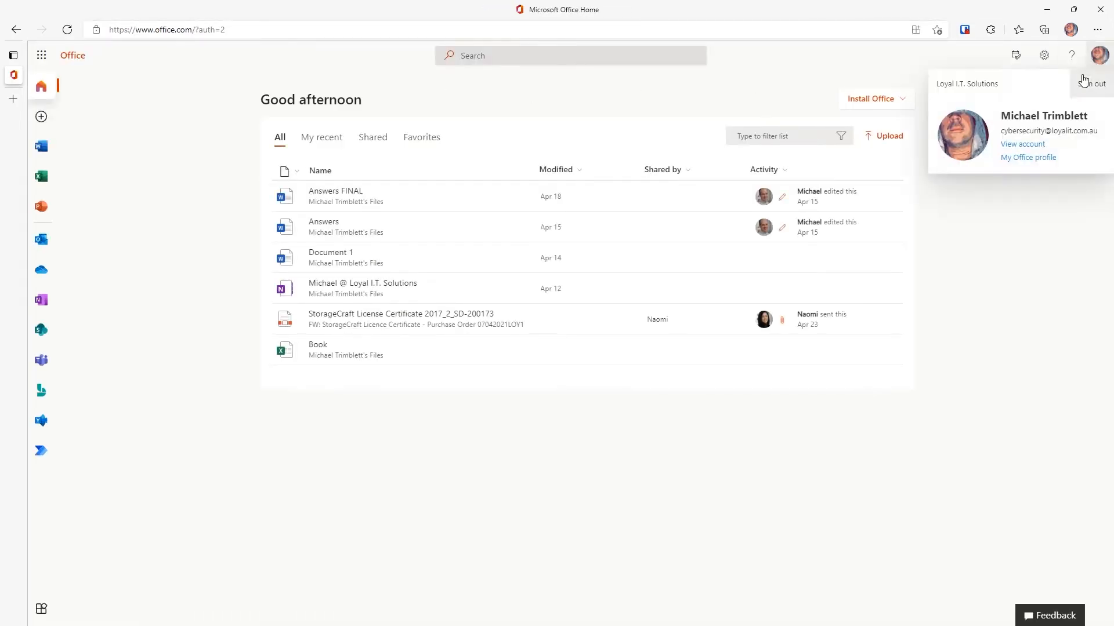
pyautogui.click(1019, 145)
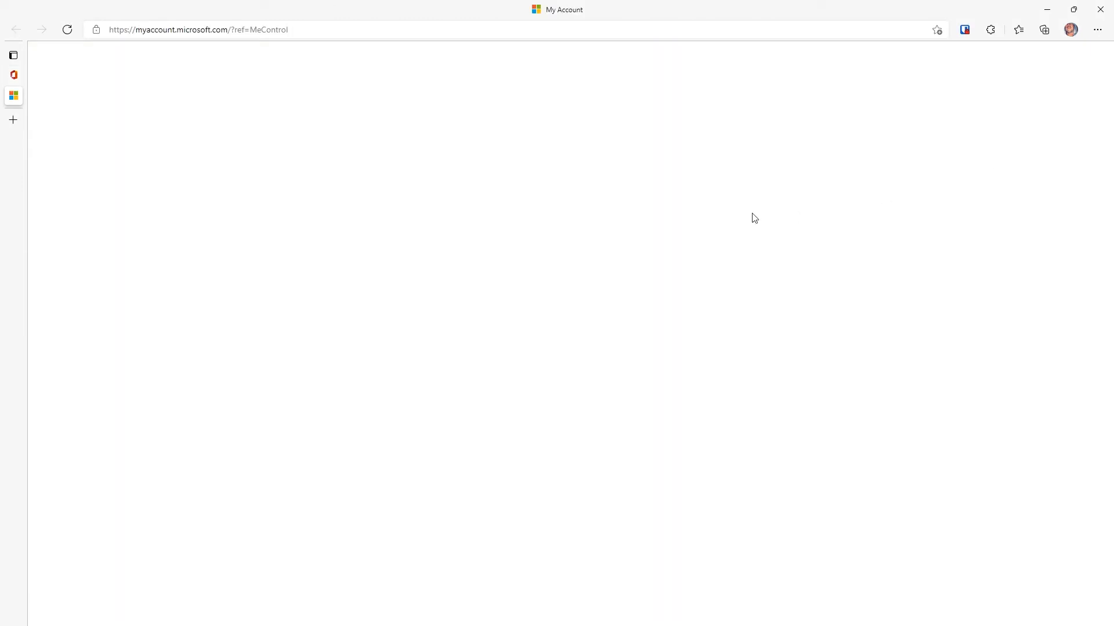
pyautogui.click(85, 135)
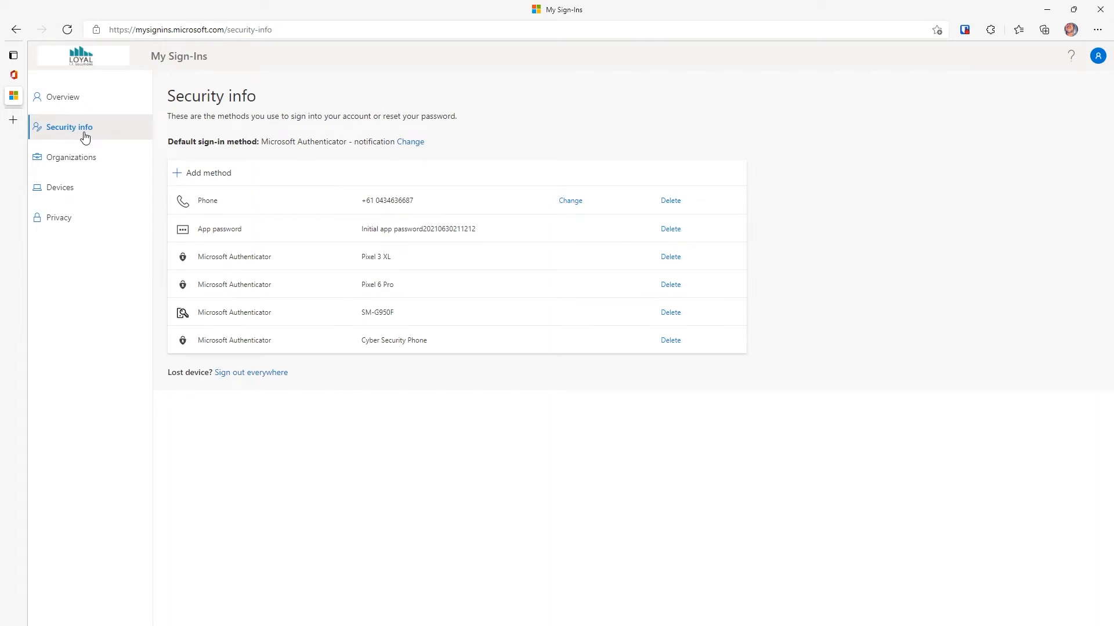
# Step: Add a Security key sign-in method of type USB device, continuing to the key setup prompt
pyautogui.click(192, 173)
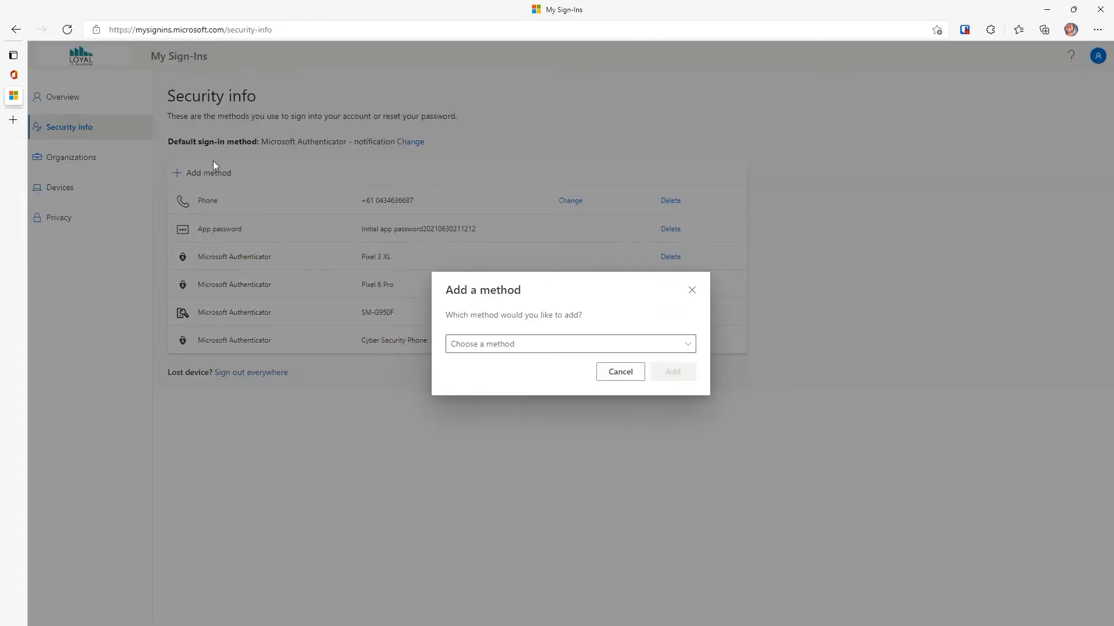
pyautogui.click(512, 344)
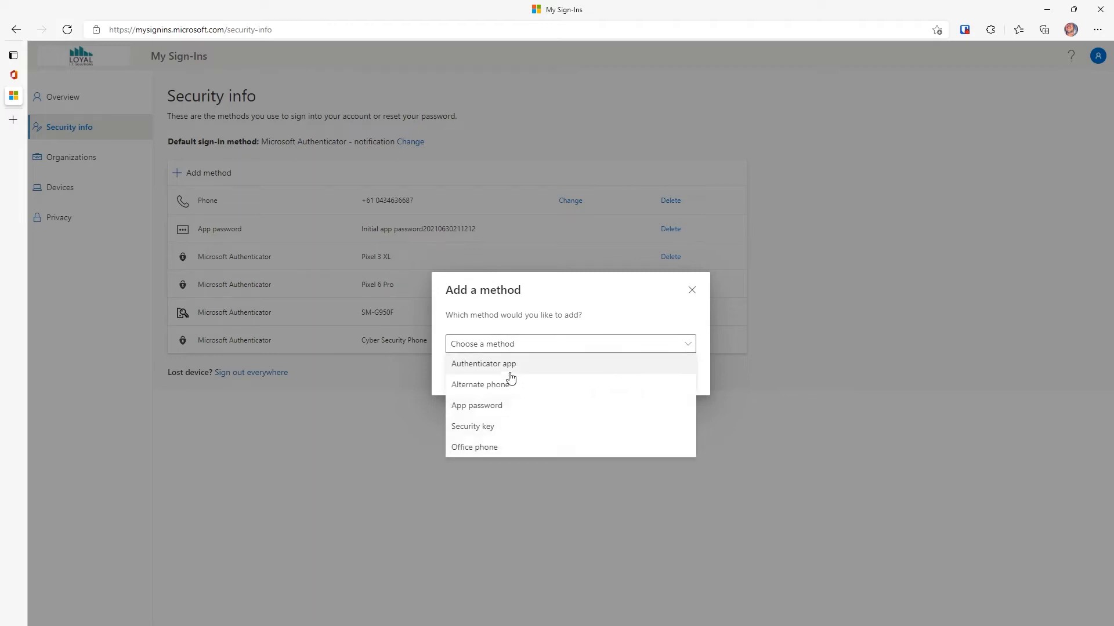
pyautogui.click(490, 427)
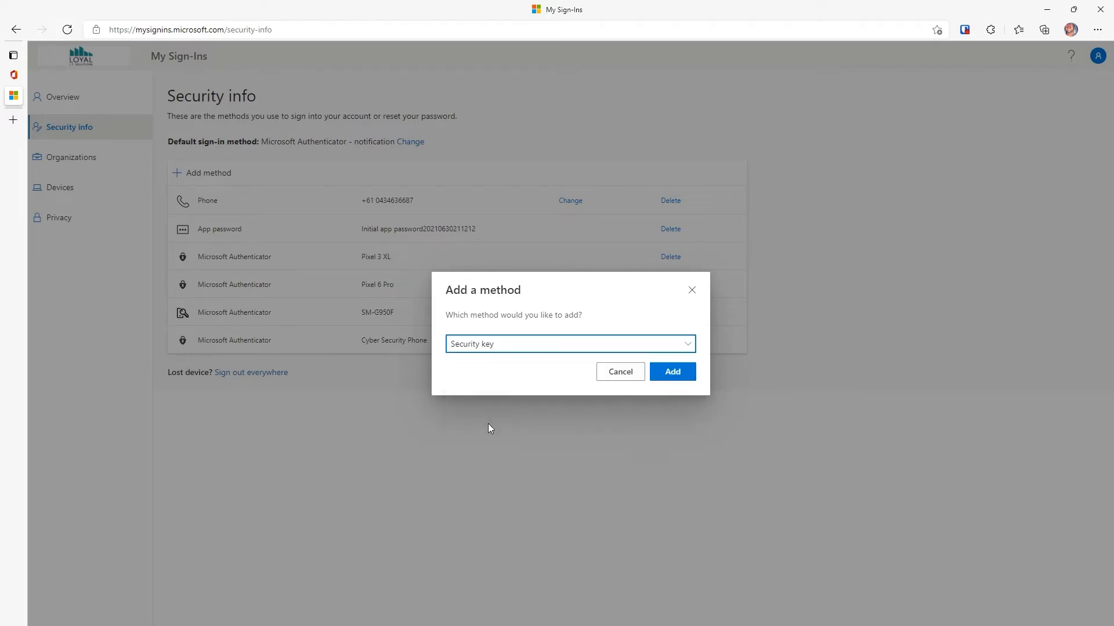
pyautogui.click(670, 373)
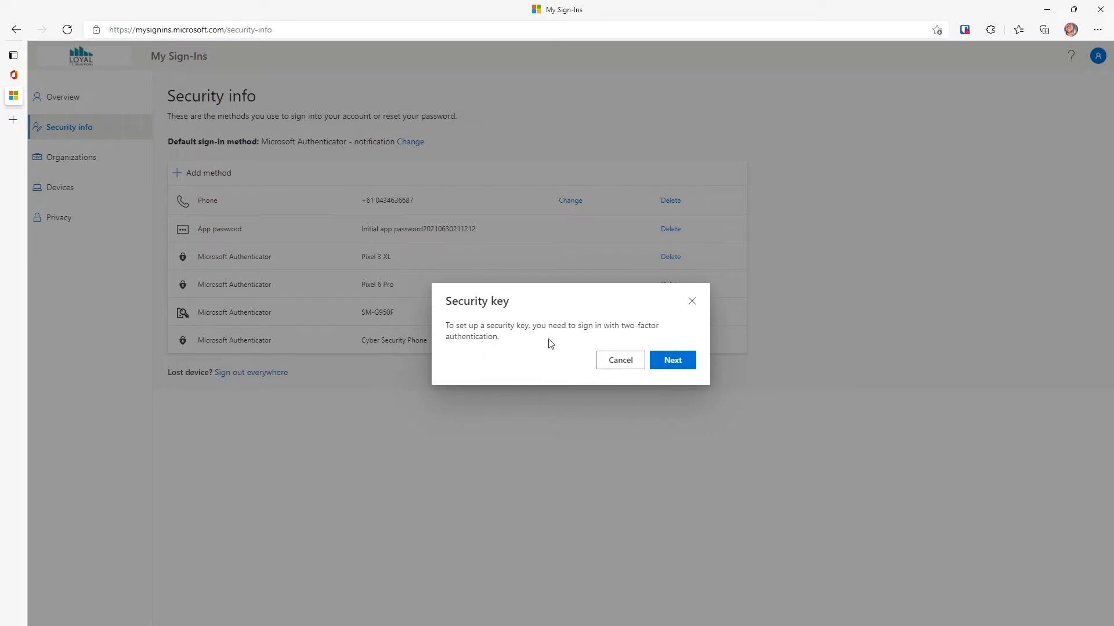
pyautogui.click(672, 360)
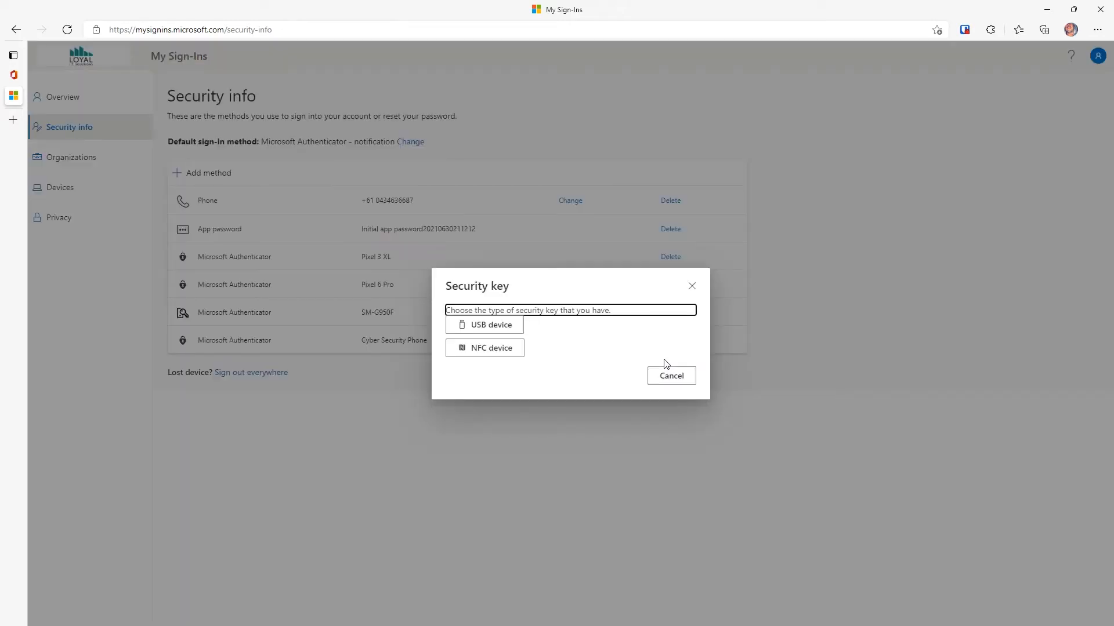
pyautogui.click(517, 325)
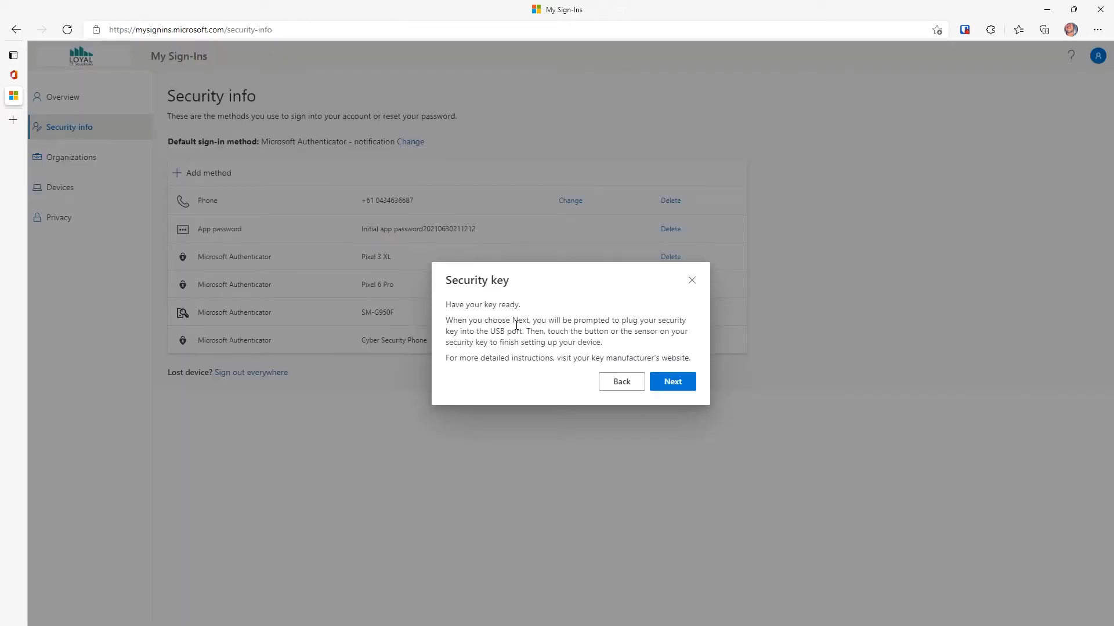
pyautogui.click(666, 385)
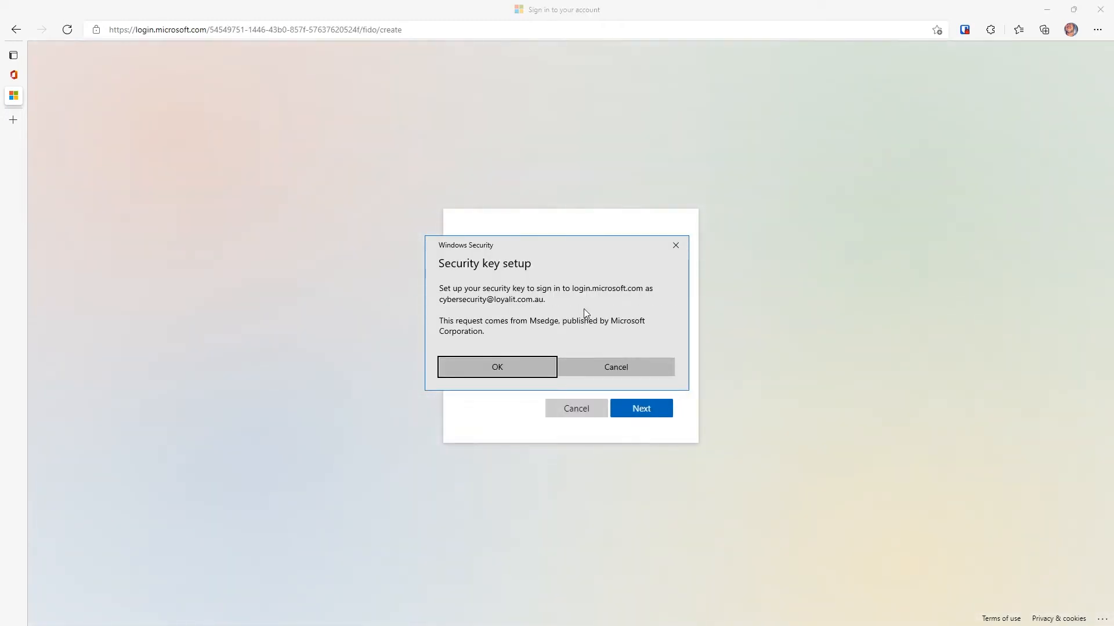
# Step: Approve both Windows Security prompts and enter the security key's PIN
pyautogui.click(531, 369)
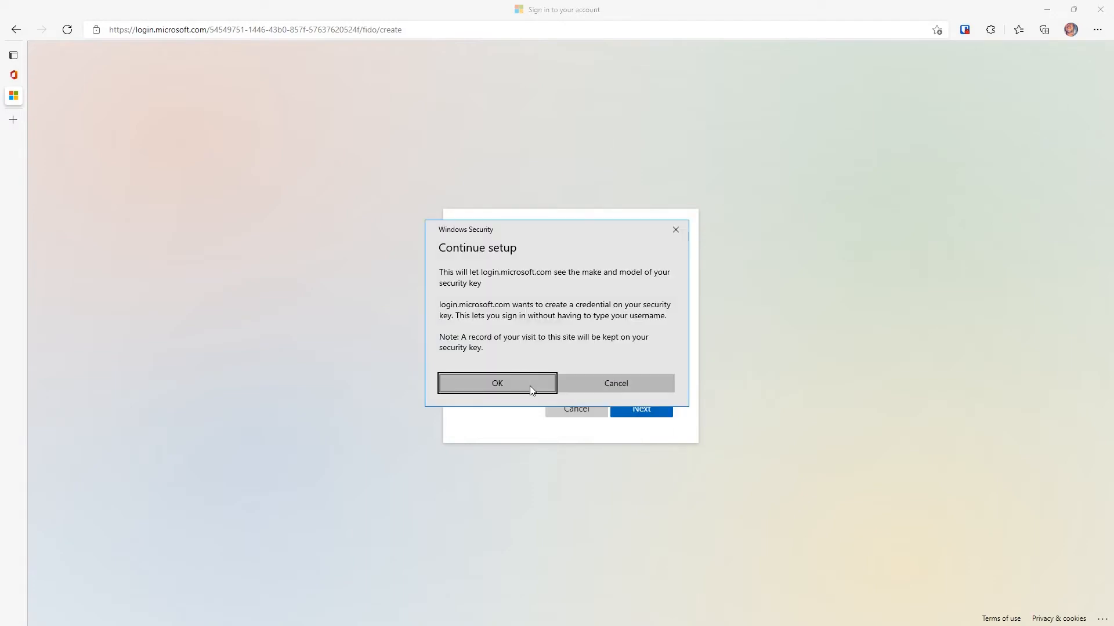
pyautogui.click(530, 385)
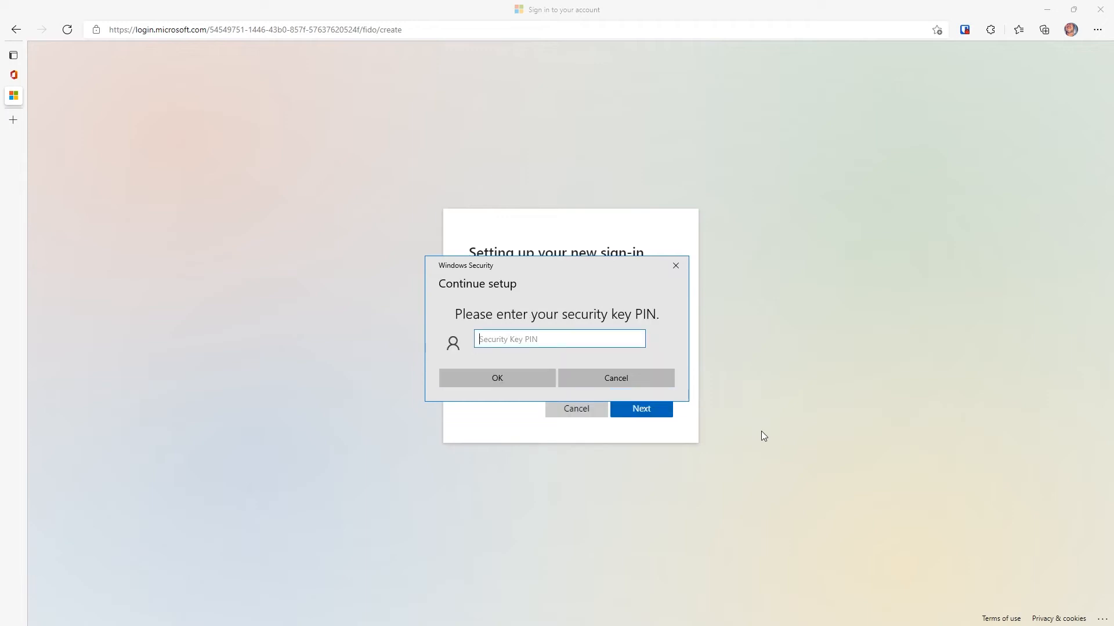
pyautogui.write('123456')
pyautogui.press('Return')
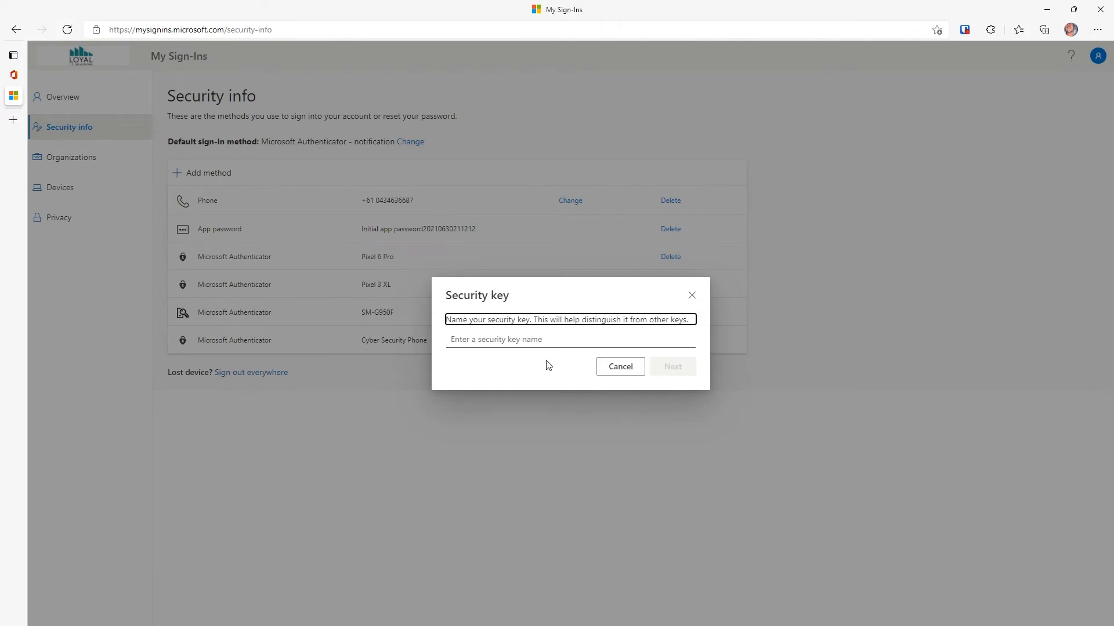
# Step: Name the security key 'Yubikey' and close the setup confirmation
pyautogui.click(541, 339)
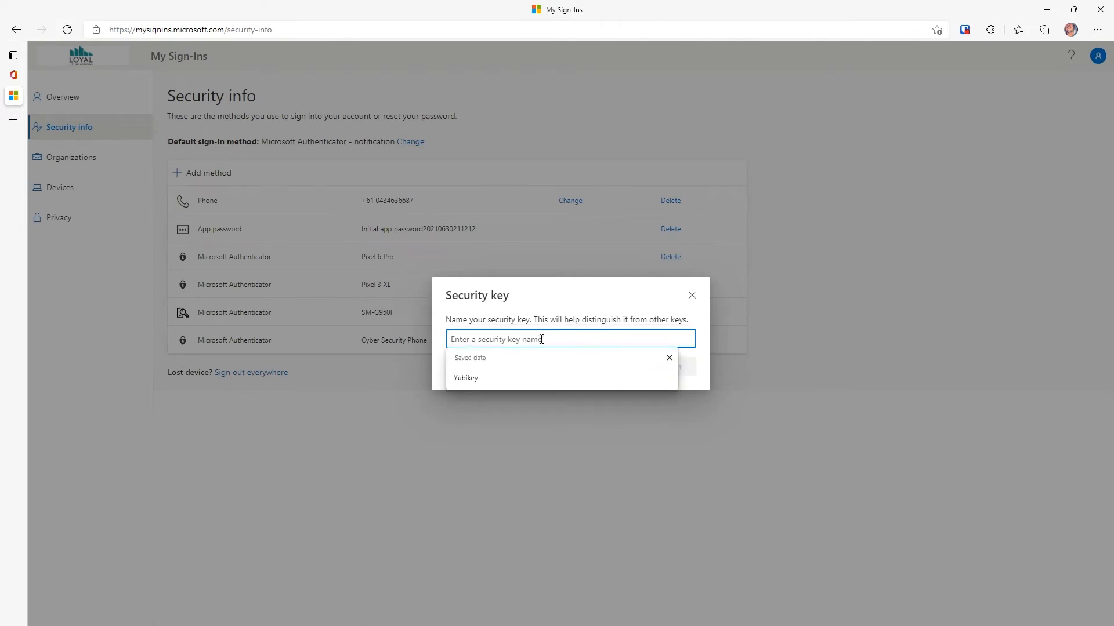
pyautogui.click(497, 379)
pyautogui.click(676, 372)
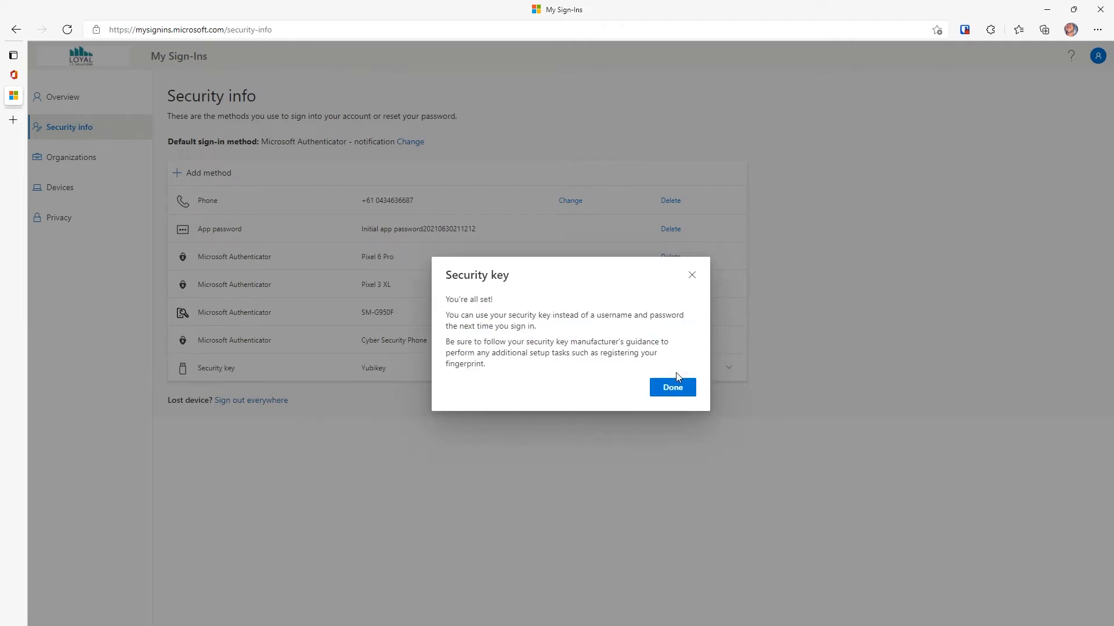
pyautogui.click(673, 389)
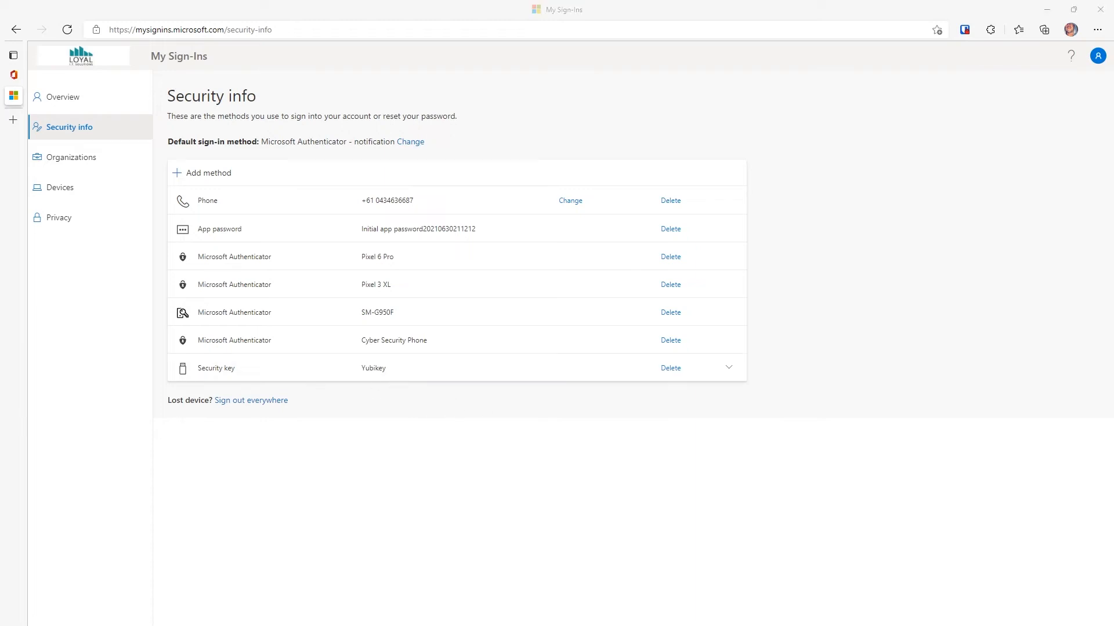
# Step: In a new InPrivate window, sign in to portal.office.com with the security key and its PIN
pyautogui.hotkey('ctrl', 'shift', 'n')
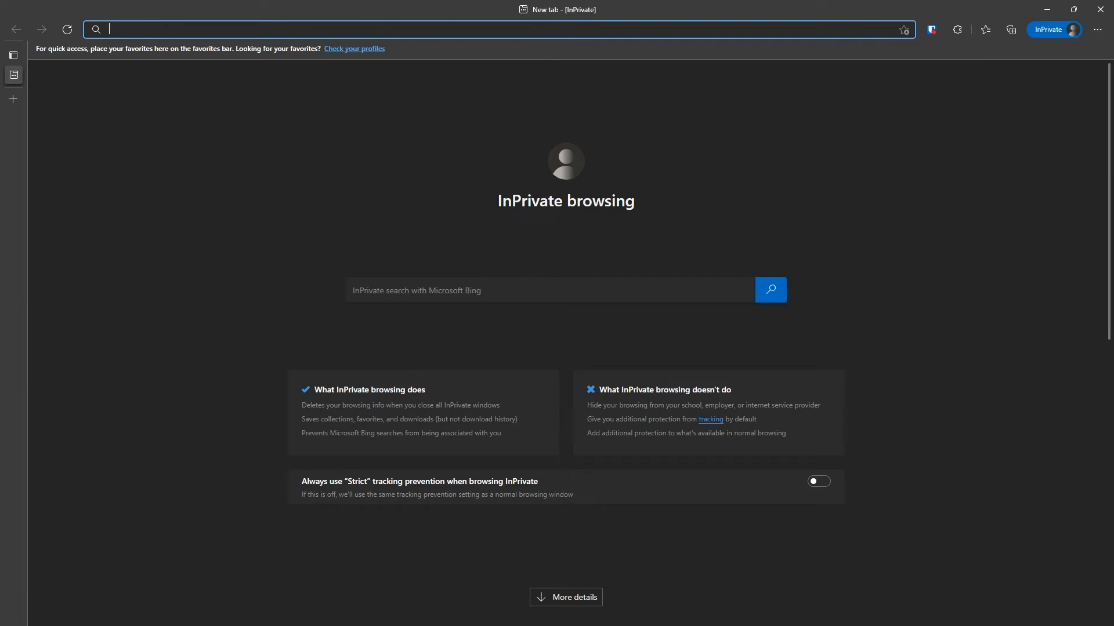
pyautogui.write('port')
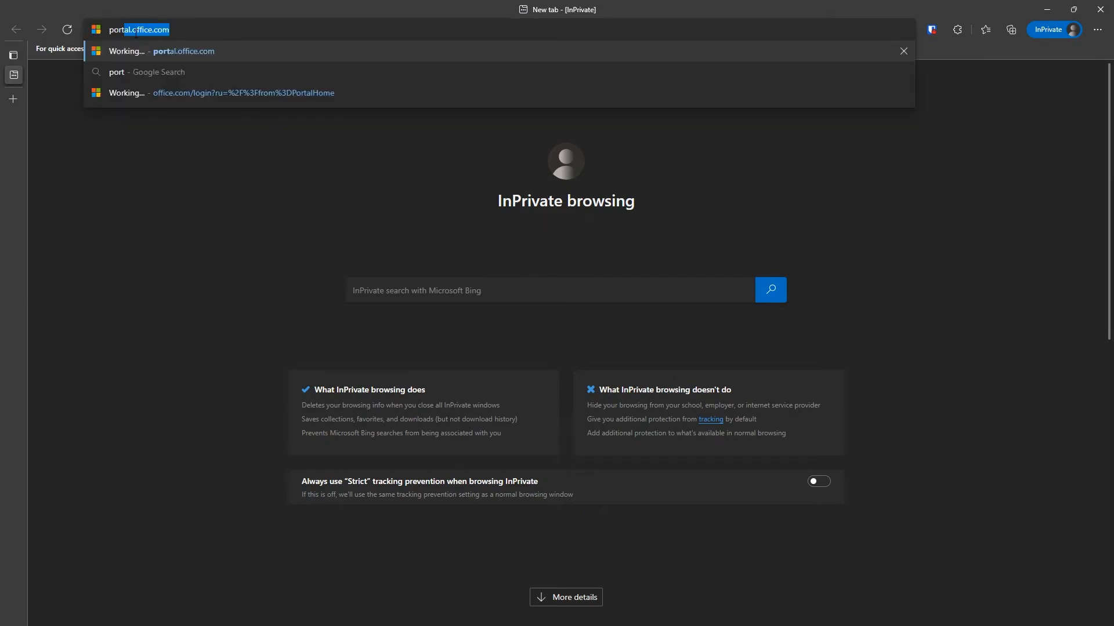
pyautogui.press('Return')
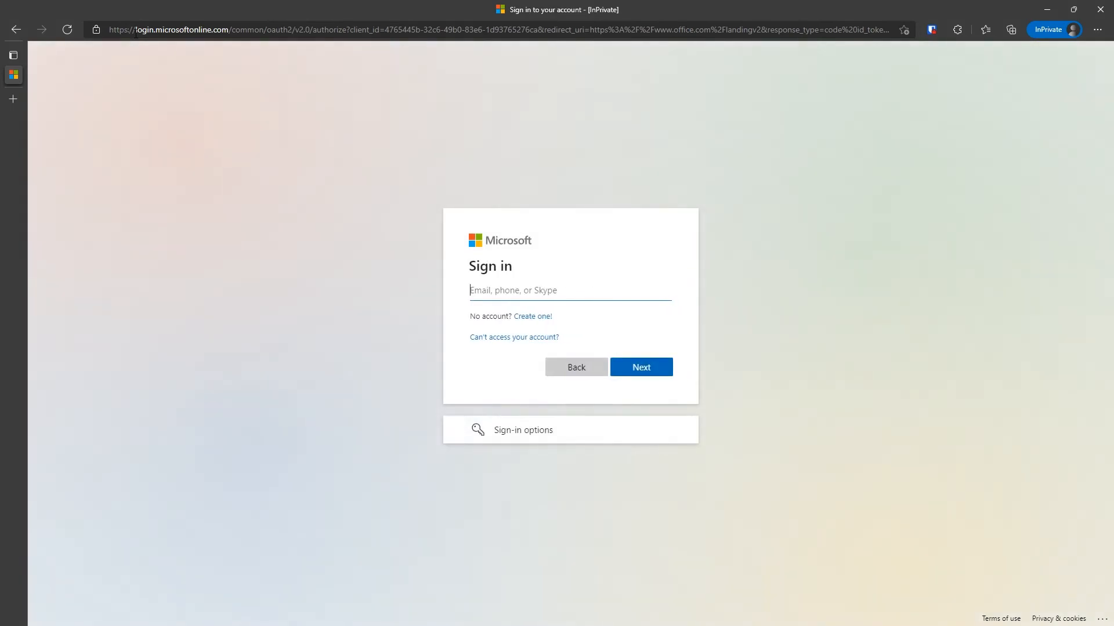
pyautogui.click(568, 438)
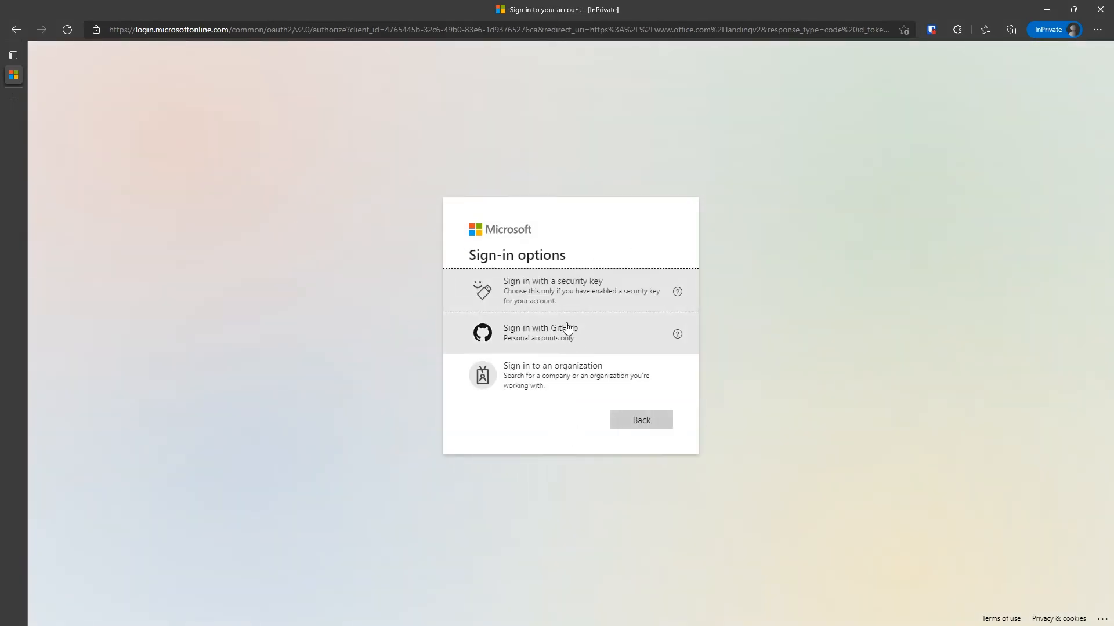
pyautogui.click(591, 303)
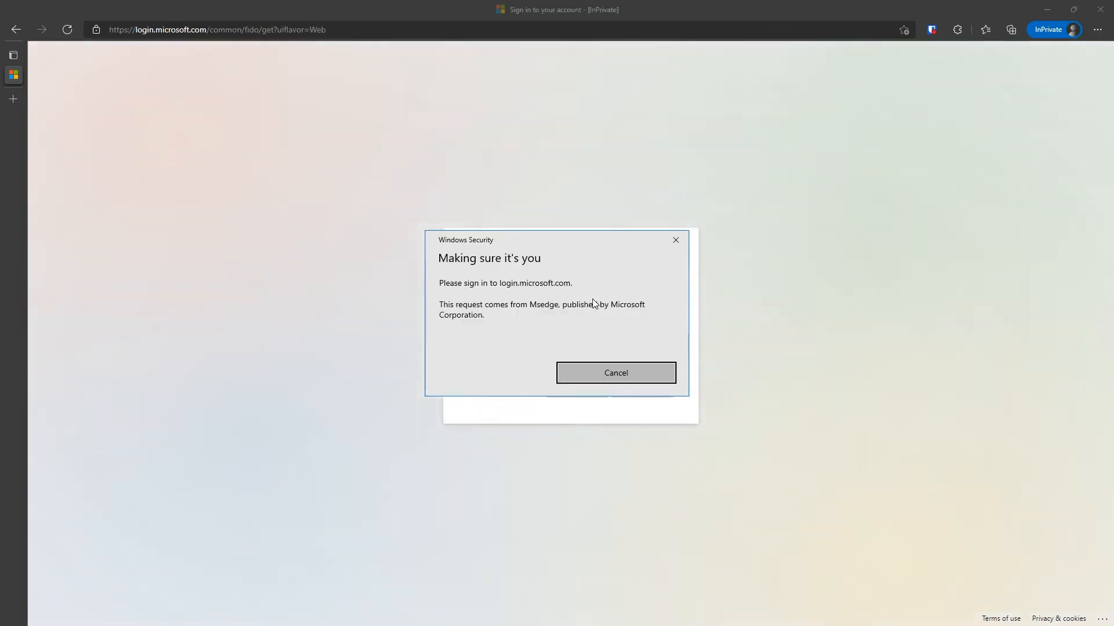
pyautogui.write('••••••')
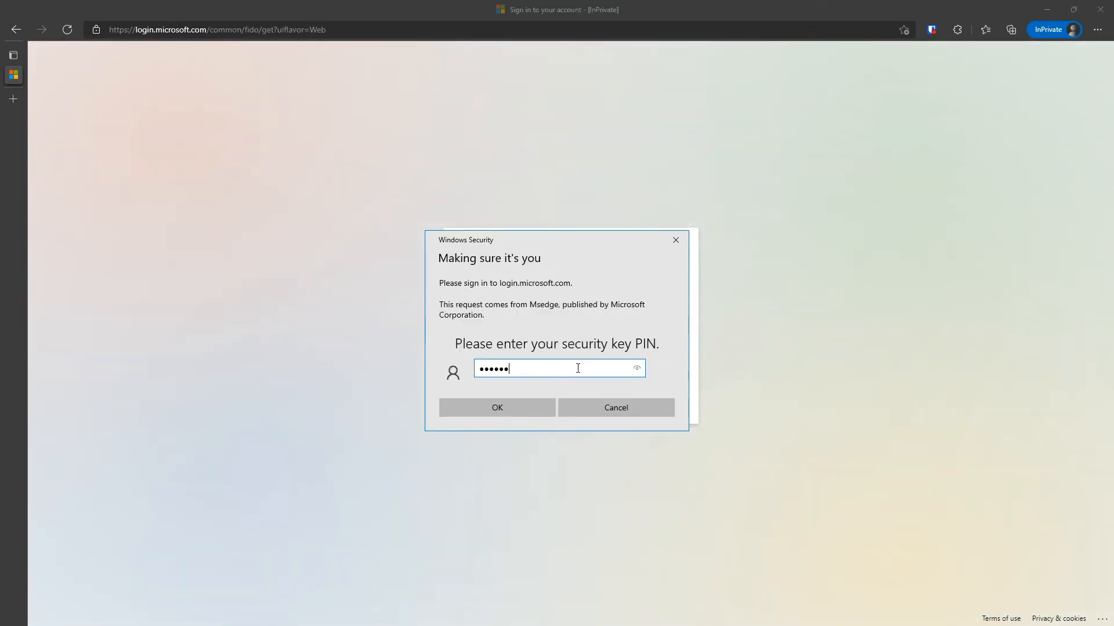
pyautogui.click(531, 407)
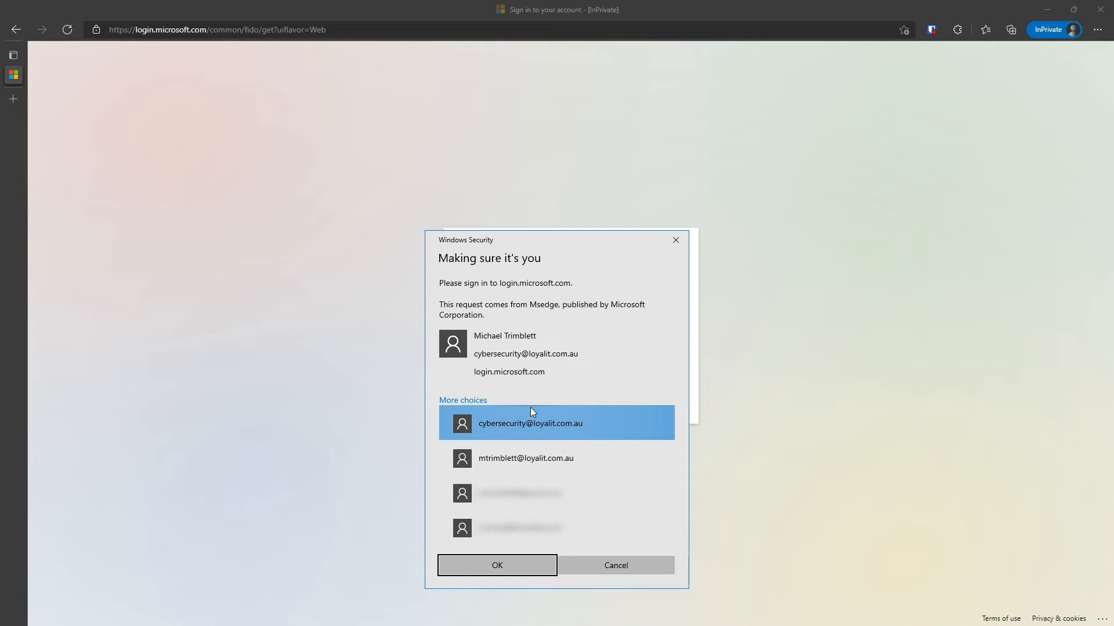
# Step: Pick the first account, choose to stay signed in, and check the account details
pyautogui.click(622, 426)
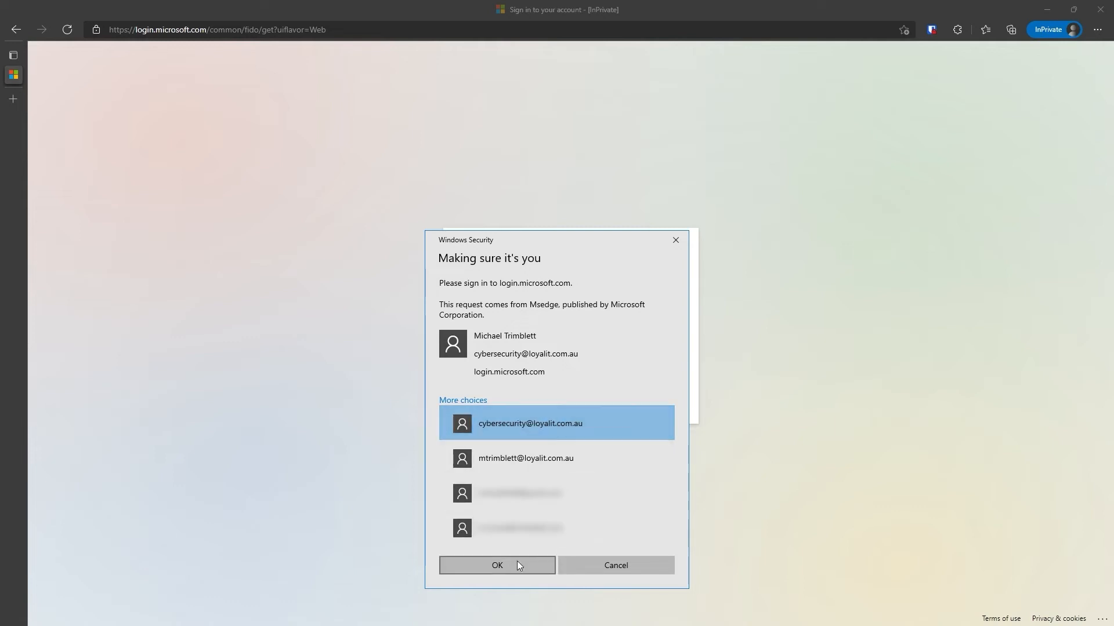
pyautogui.click(500, 570)
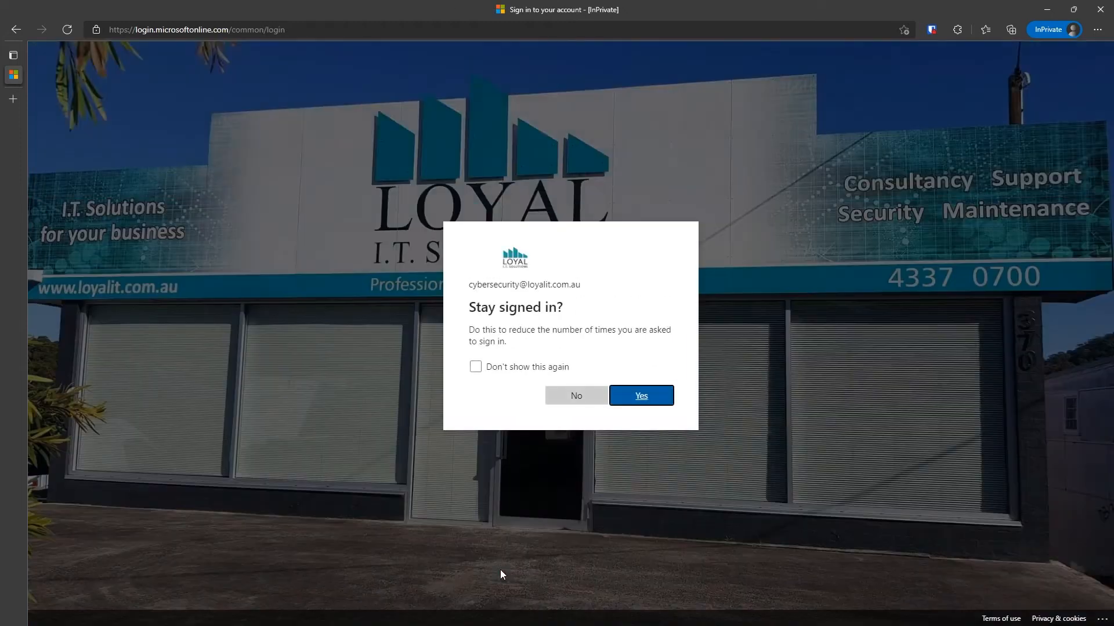
pyautogui.click(646, 396)
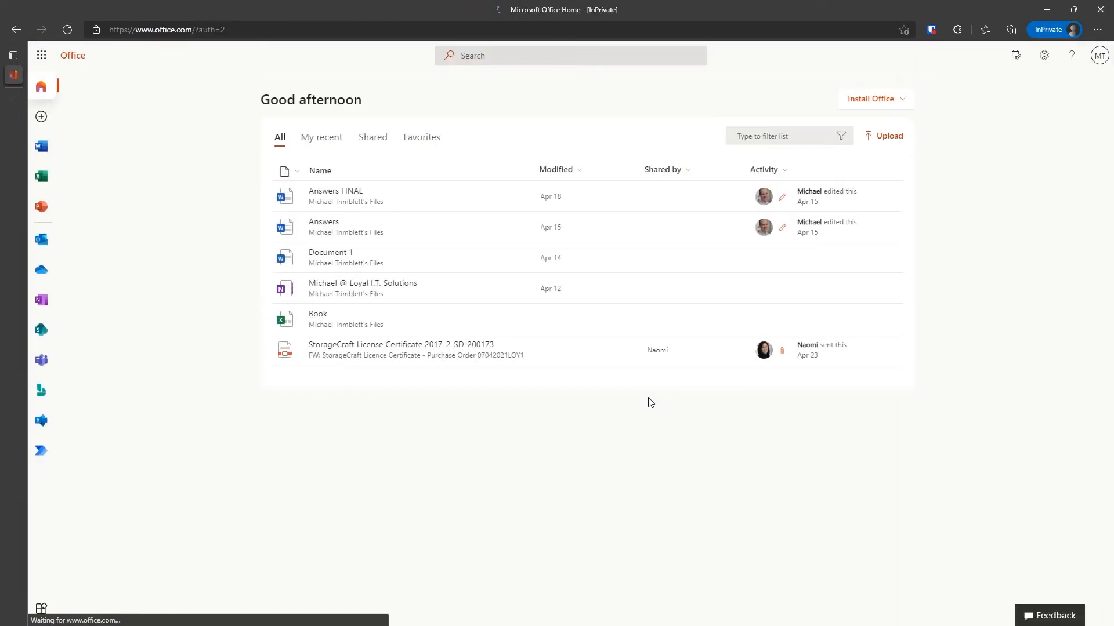
pyautogui.click(1098, 56)
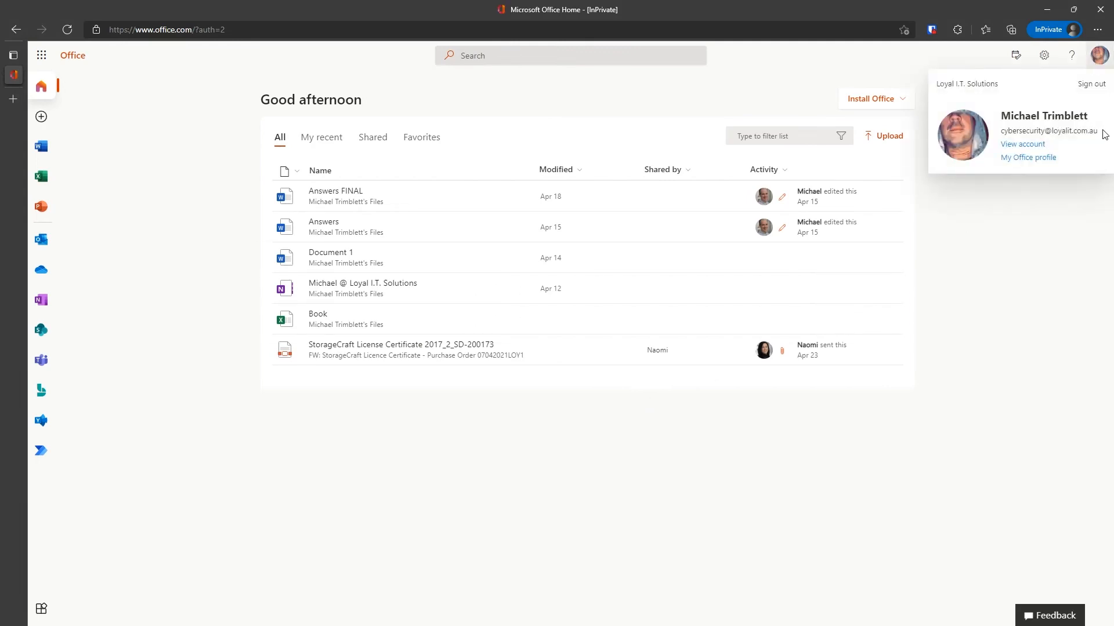
pyautogui.click(990, 255)
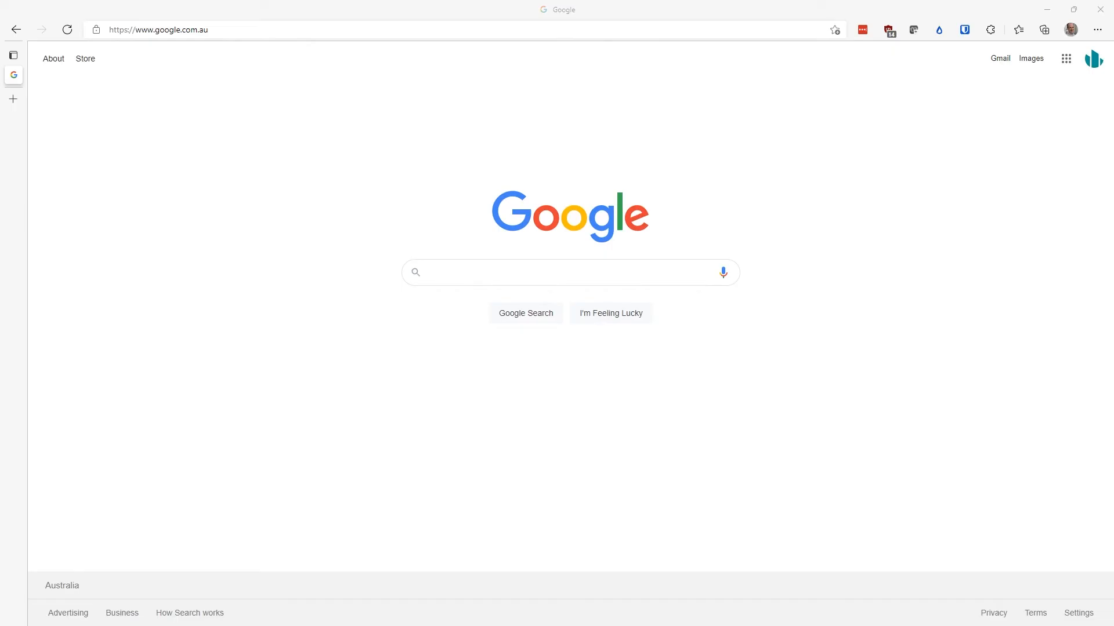
# Step: Type 'porta' in the address bar, then clear it and return to the current page
pyautogui.click(277, 31)
pyautogui.write('porta')
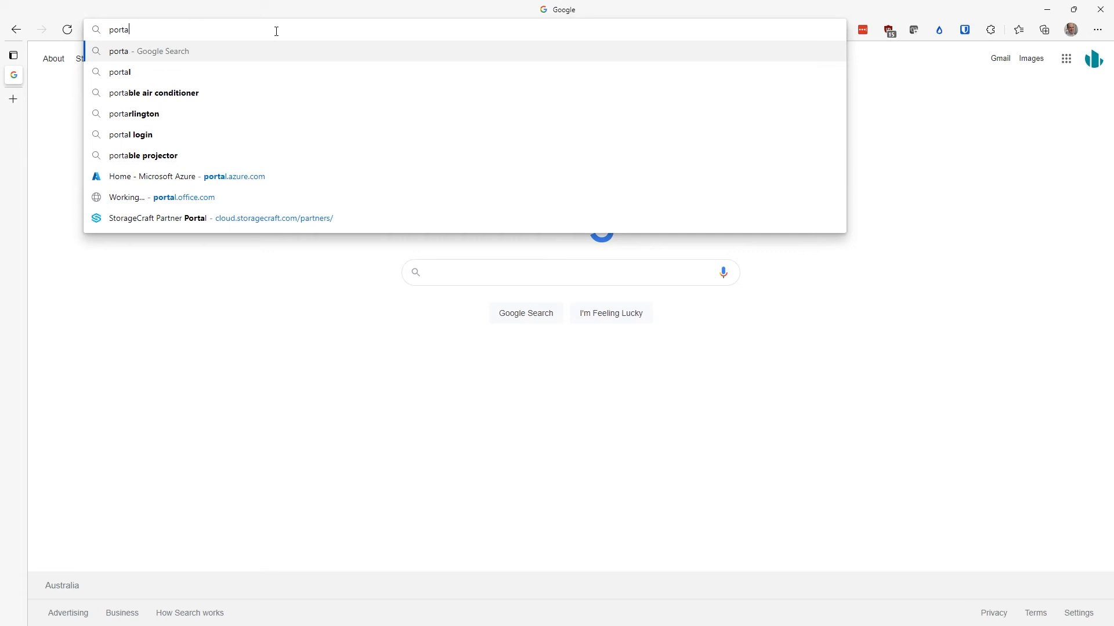
pyautogui.hotkey('ctrl', 'a')
pyautogui.press('BackSpace')
pyautogui.write('`')
pyautogui.press('Escape')
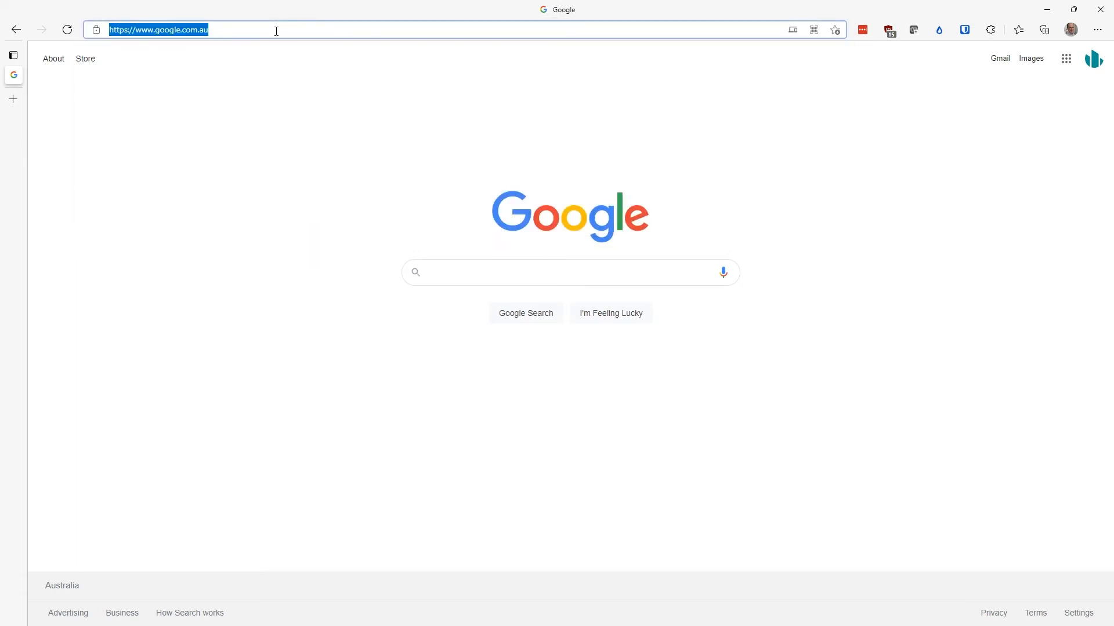
pyautogui.click(205, 158)
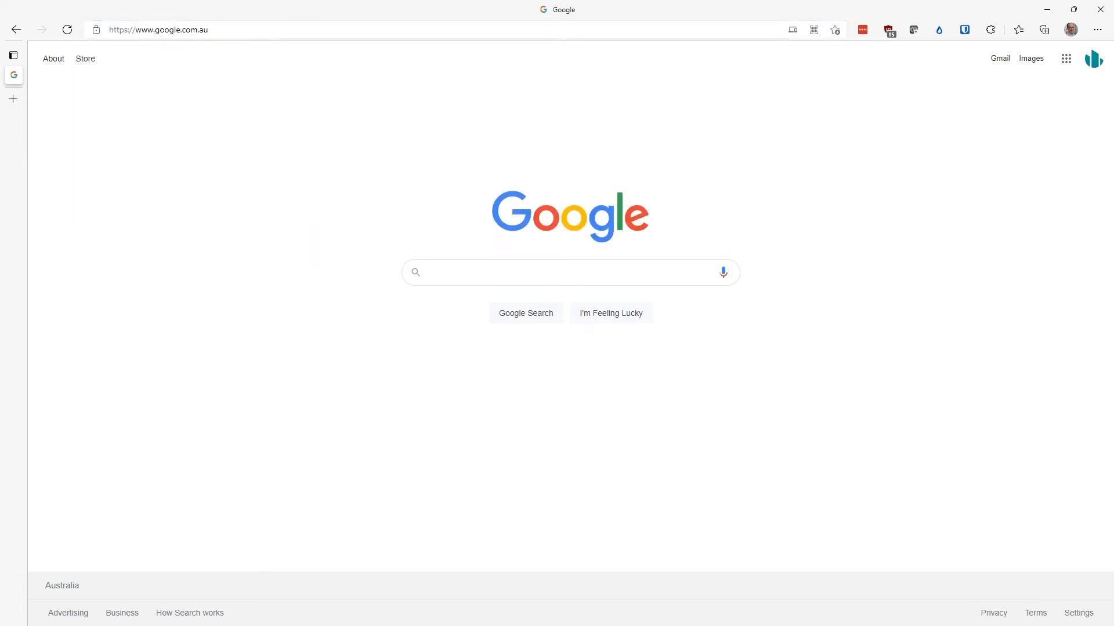
# Step: Type portal.azure.com in the address bar, then erase it and revert to the current page
pyautogui.click(251, 29)
pyautogui.write('portal.azure.com')
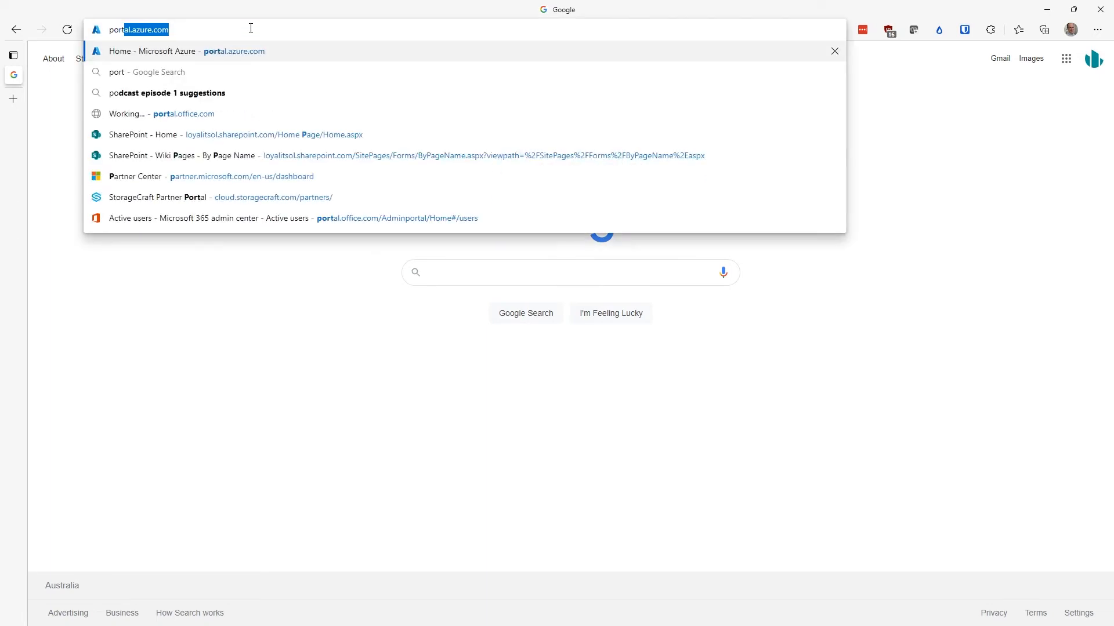
pyautogui.press('BackSpace')
pyautogui.press('BackSpace')
pyautogui.press('BackSpace')
pyautogui.press('BackSpace')
pyautogui.press('BackSpace')
pyautogui.press('BackSpace')
pyautogui.press('BackSpace')
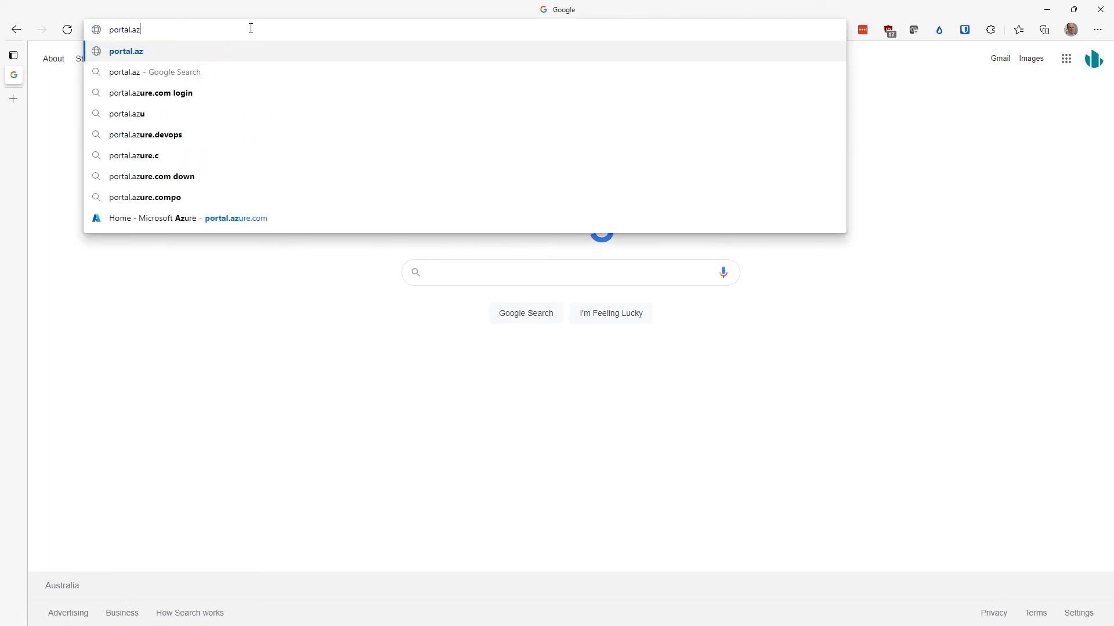
pyautogui.press('BackSpace')
pyautogui.press('BackSpace')
pyautogui.press('BackSpace')
pyautogui.press('BackSpace')
pyautogui.press('BackSpace')
pyautogui.press('BackSpace')
pyautogui.press('BackSpace')
pyautogui.press('BackSpace')
pyautogui.press('BackSpace')
pyautogui.press('Escape')
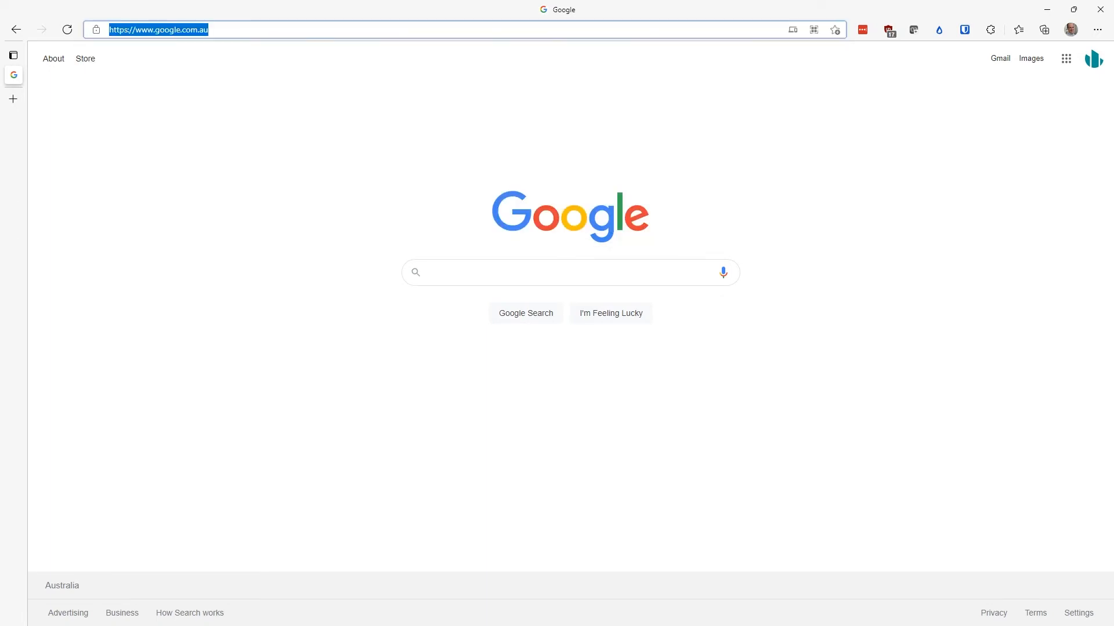
pyautogui.click(122, 235)
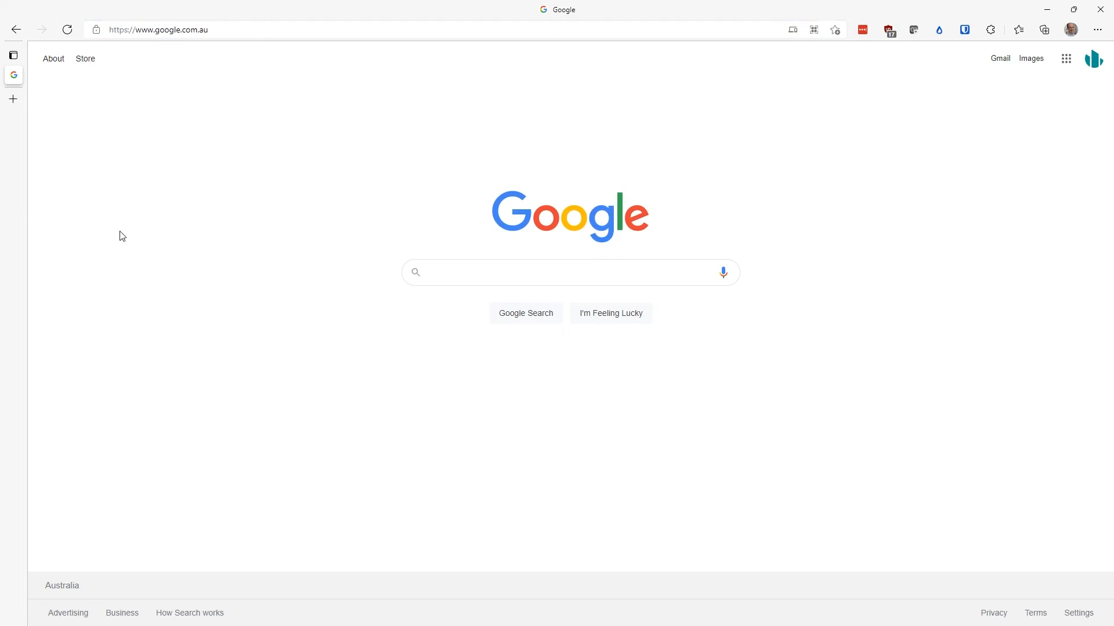
# Step: Type 'port' and pick portal.office.com from the address suggestions
pyautogui.click(240, 30)
pyautogui.write('portal.azure.com')
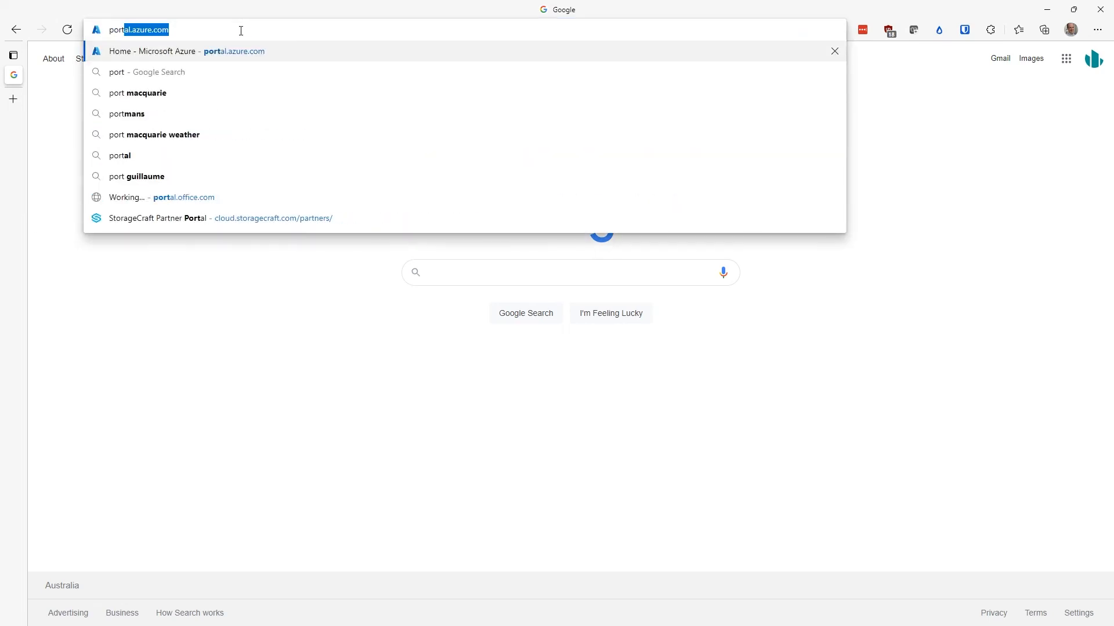
pyautogui.click(223, 205)
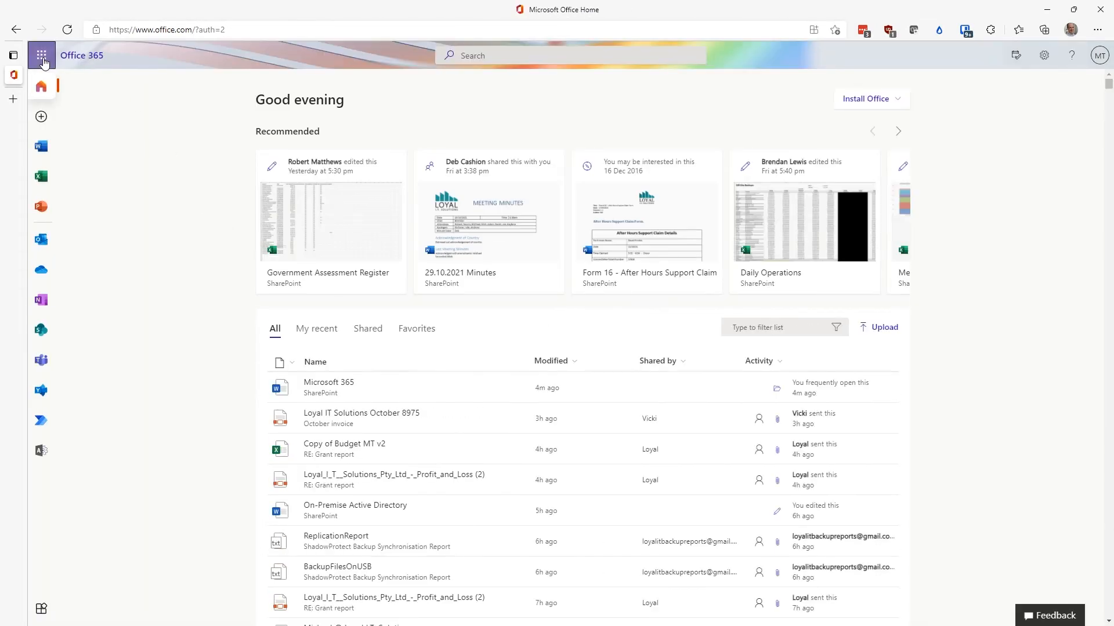
# Step: Open the Microsoft 365 admin center's Active users and search for the user by first name
pyautogui.click(41, 55)
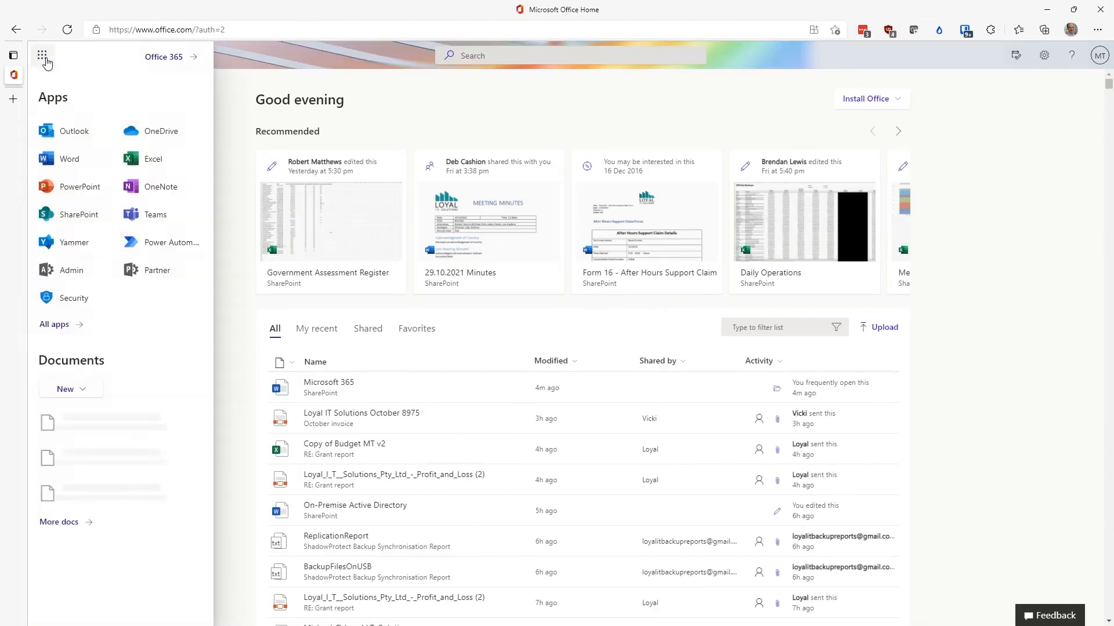
pyautogui.click(71, 270)
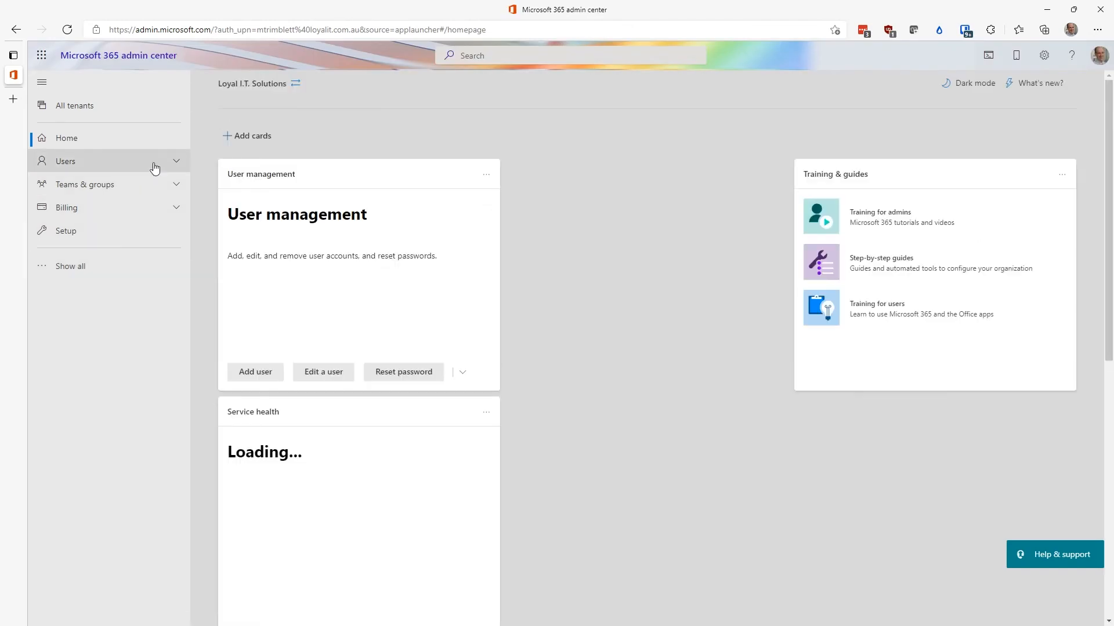
pyautogui.click(148, 163)
pyautogui.click(121, 187)
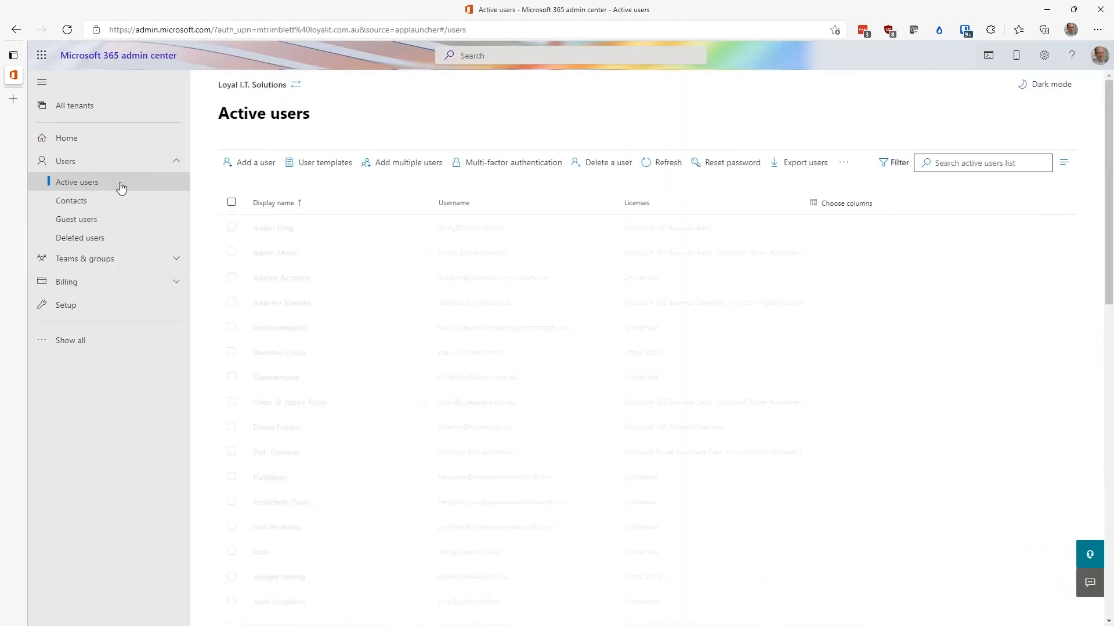
pyautogui.click(1010, 158)
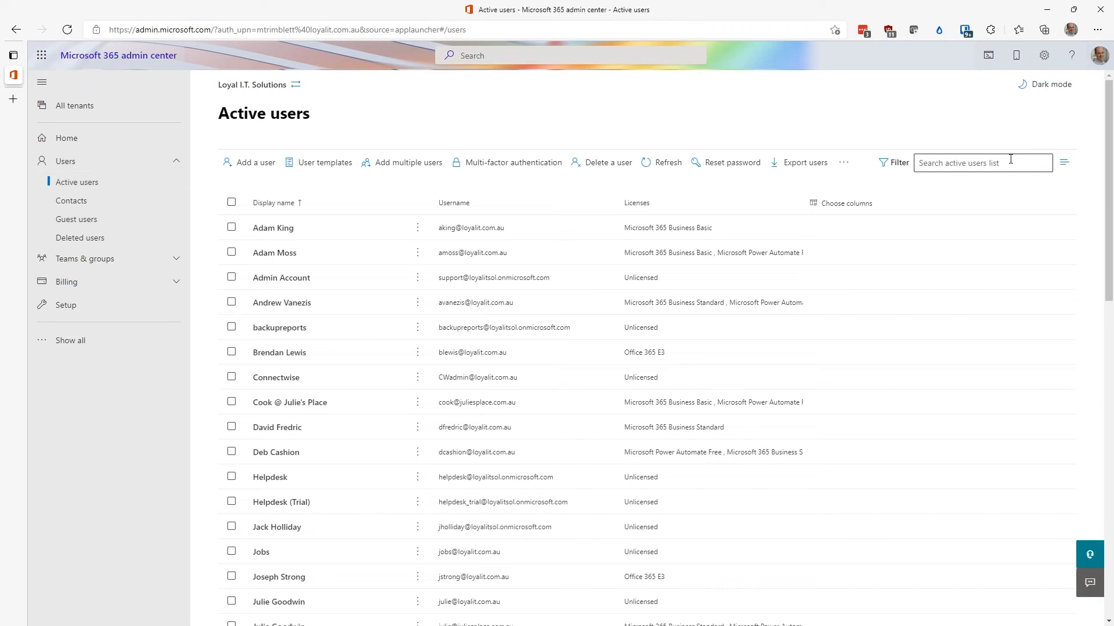
pyautogui.write('michael')
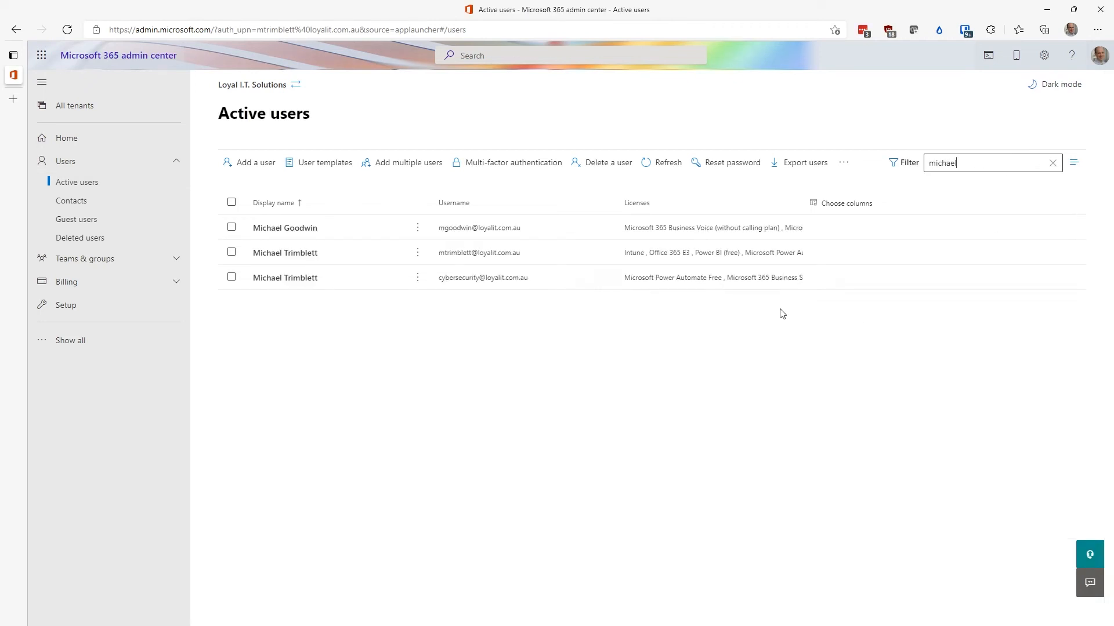
# Step: Tick Intune under the user's second account's Licenses and apps and save the change
pyautogui.click(298, 279)
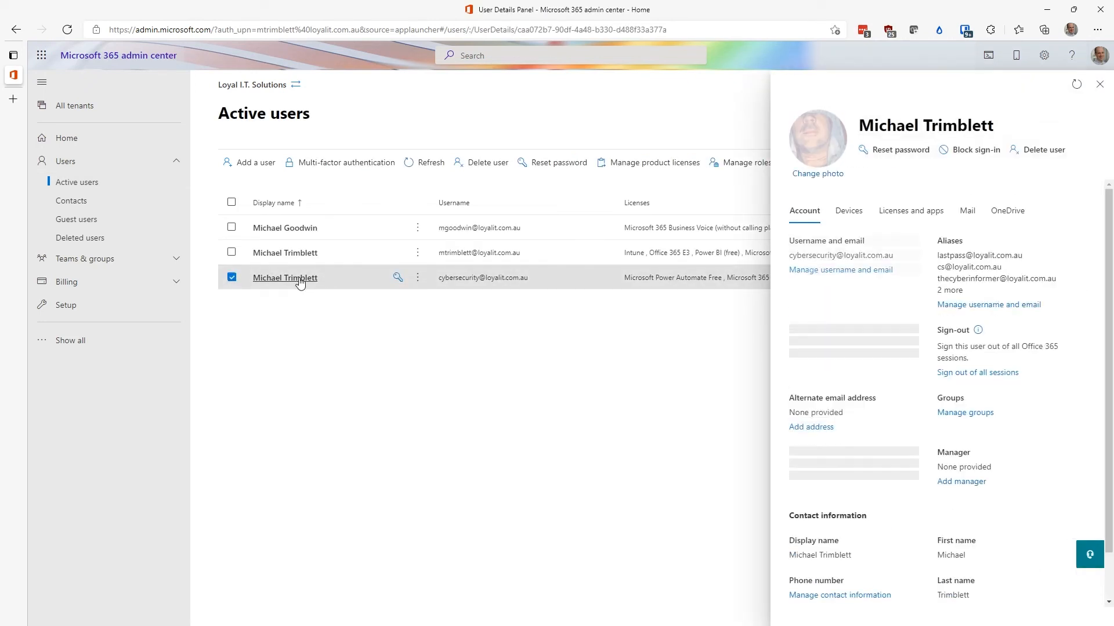
pyautogui.click(932, 215)
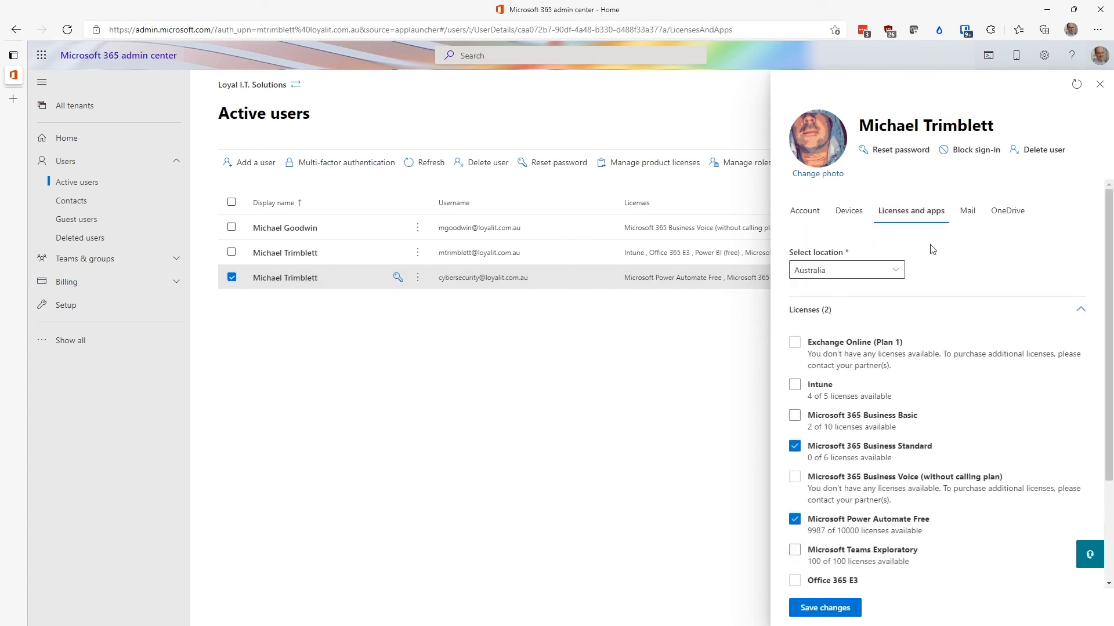
pyautogui.click(795, 384)
pyautogui.click(824, 608)
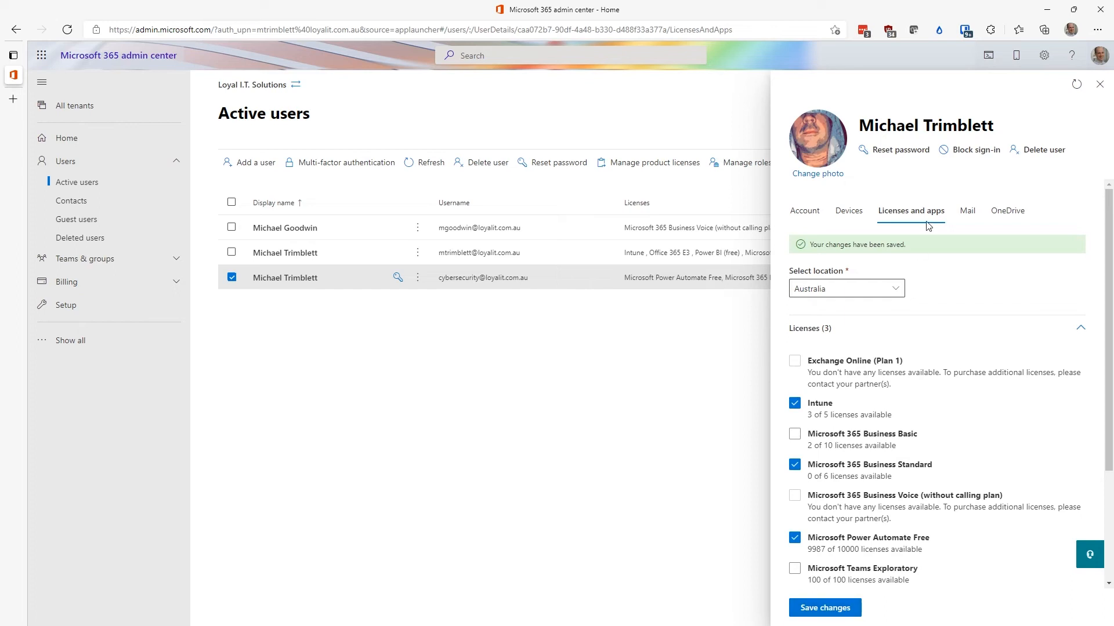
pyautogui.click(1099, 84)
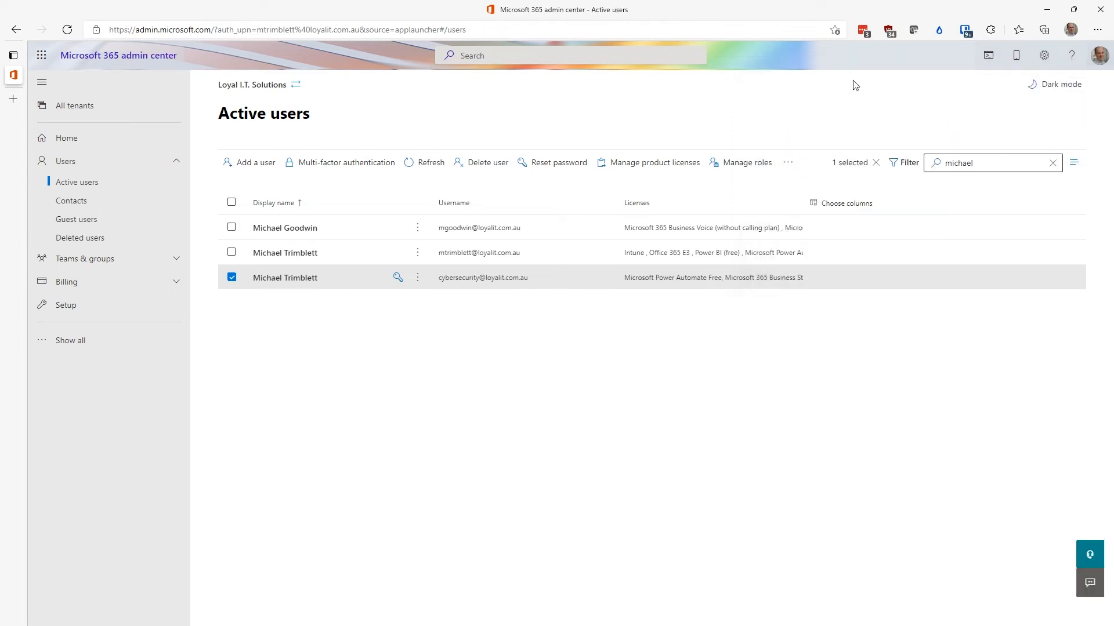
pyautogui.click(726, 32)
# Step: Load Google, then open the Endpoint Manager admin center from a pasted address
pyautogui.write('g')
pyautogui.press('Return')
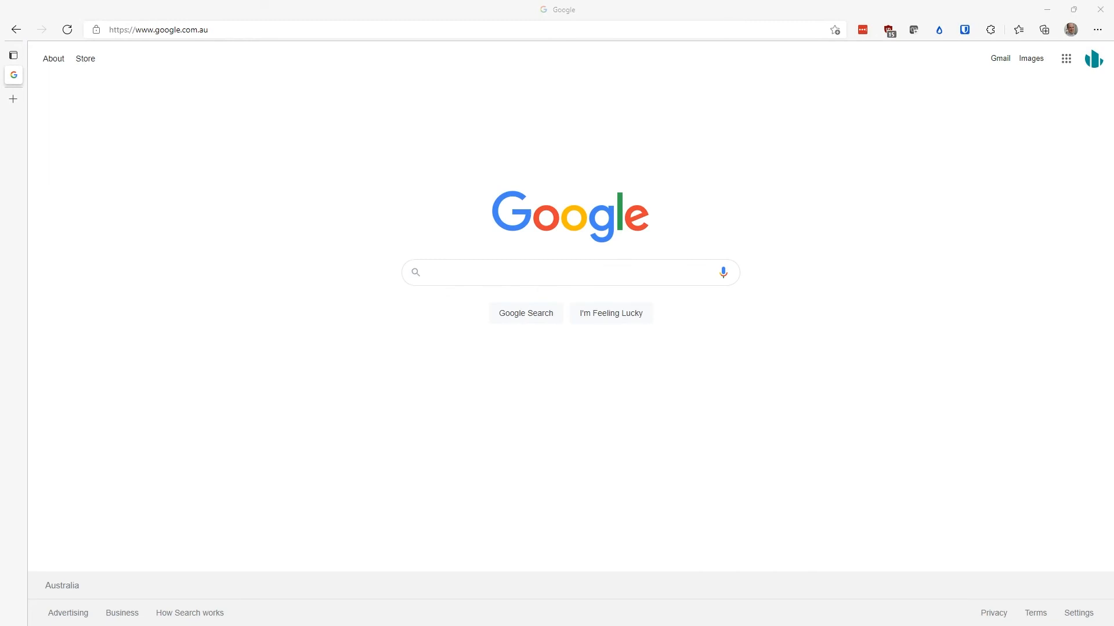
pyautogui.click(259, 34)
pyautogui.write('https://endpoint.microsoft.com/#home')
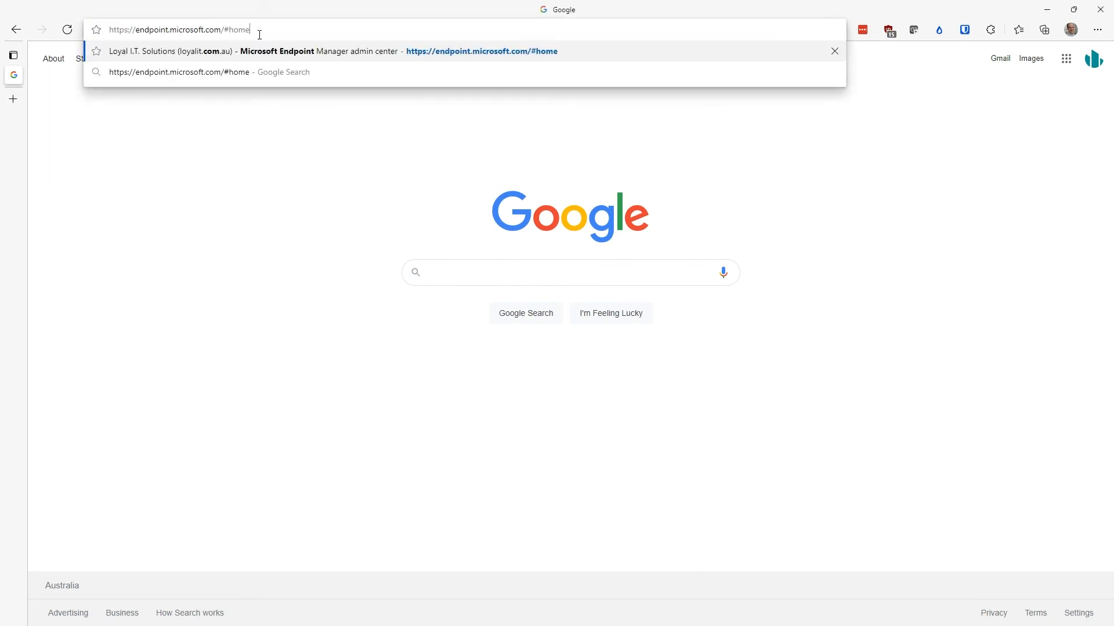
pyautogui.press('Return')
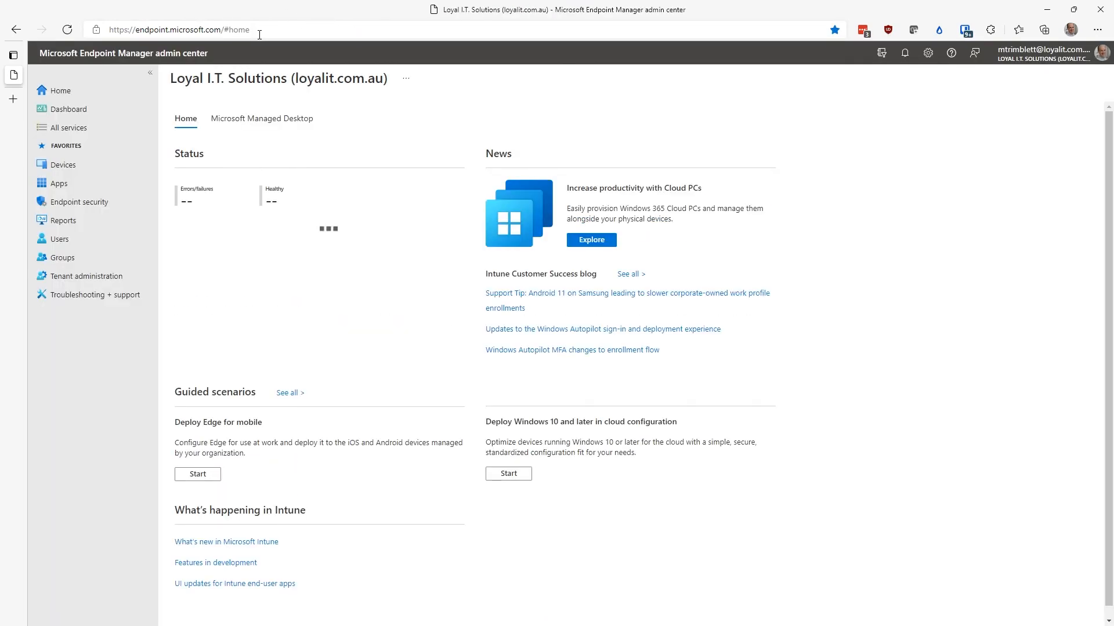
# Step: Confirm Windows Hello for Business 'Use security keys for sign-in' stays Enabled, then close it
pyautogui.click(74, 166)
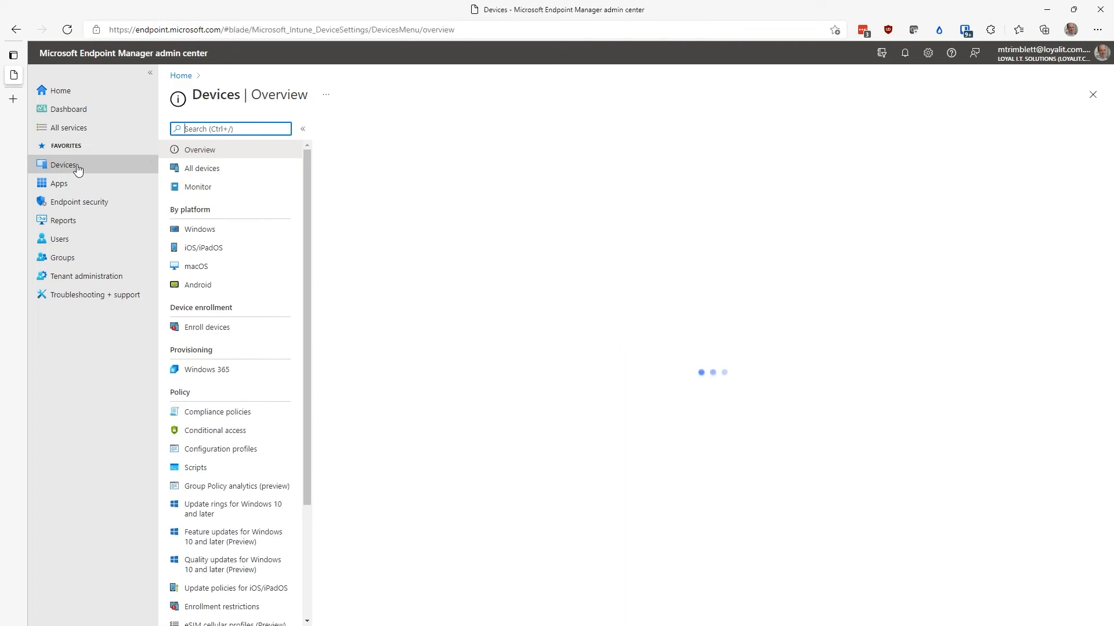
pyautogui.click(254, 333)
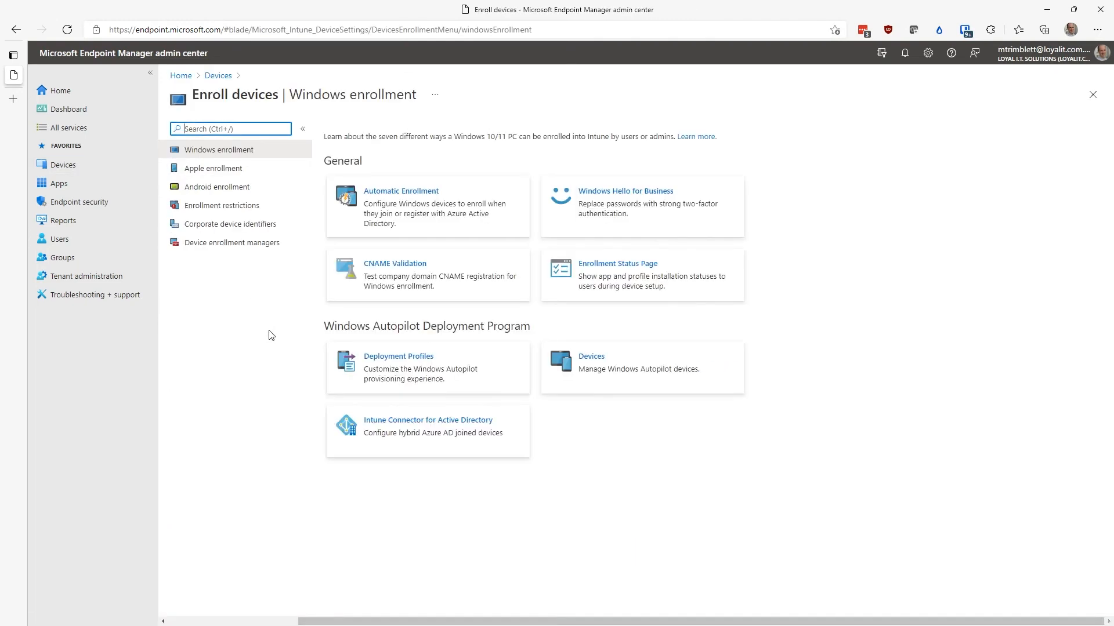
pyautogui.click(681, 211)
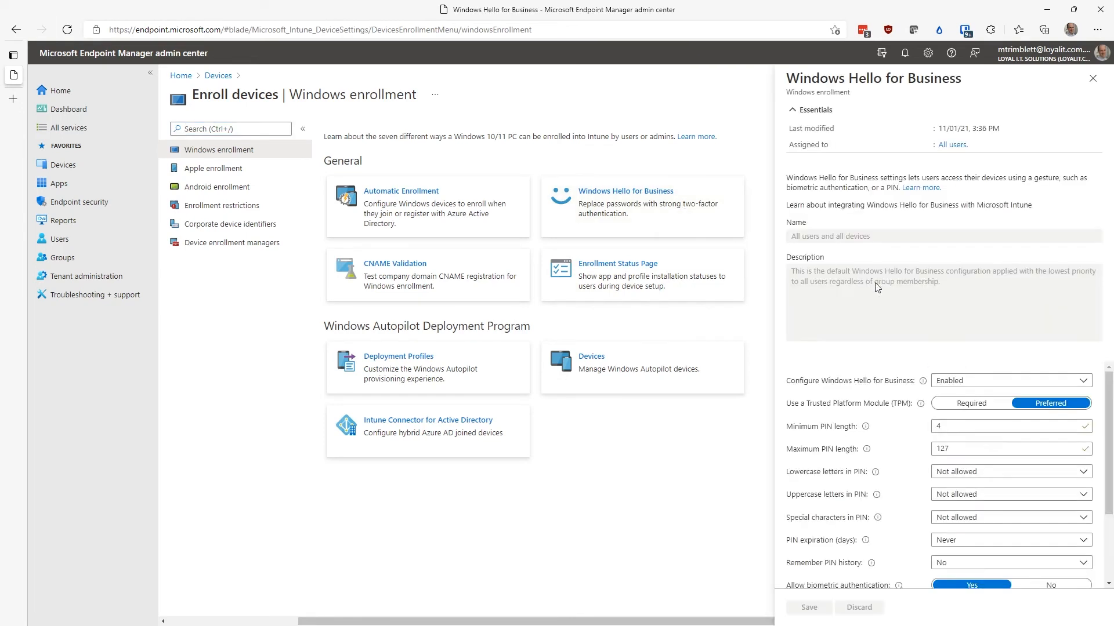
pyautogui.scroll(-4, 983, 397)
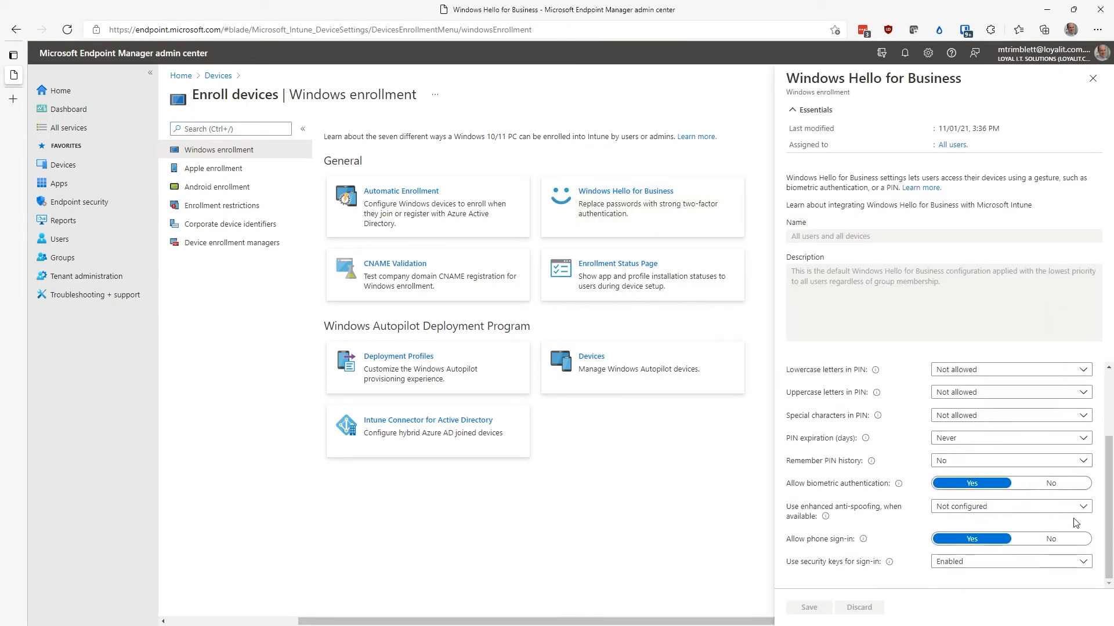
pyautogui.click(1087, 564)
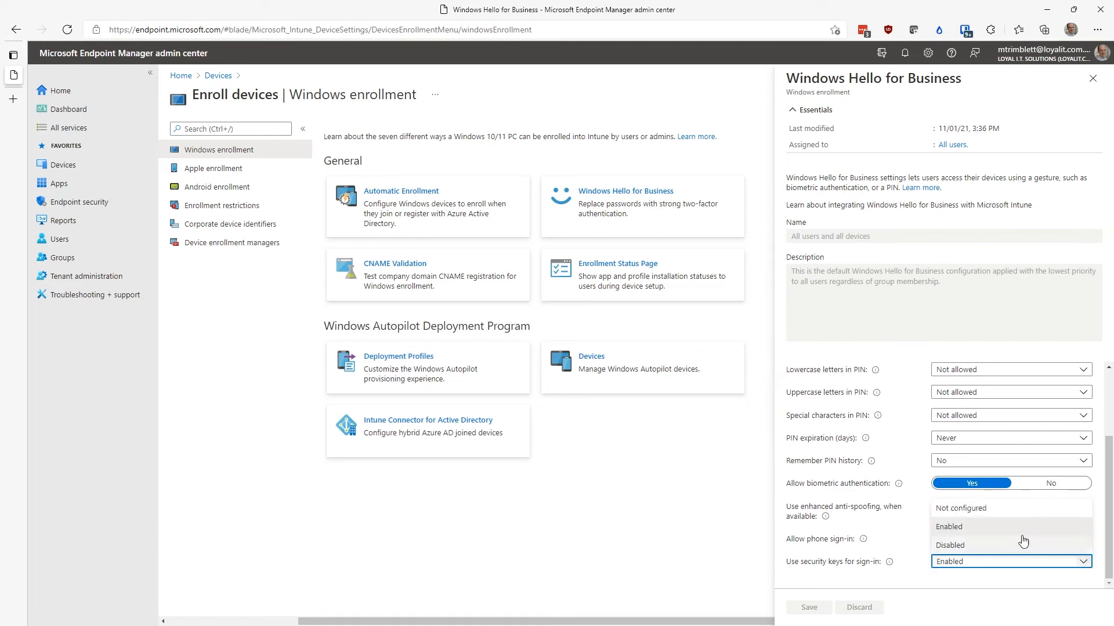
pyautogui.click(1038, 527)
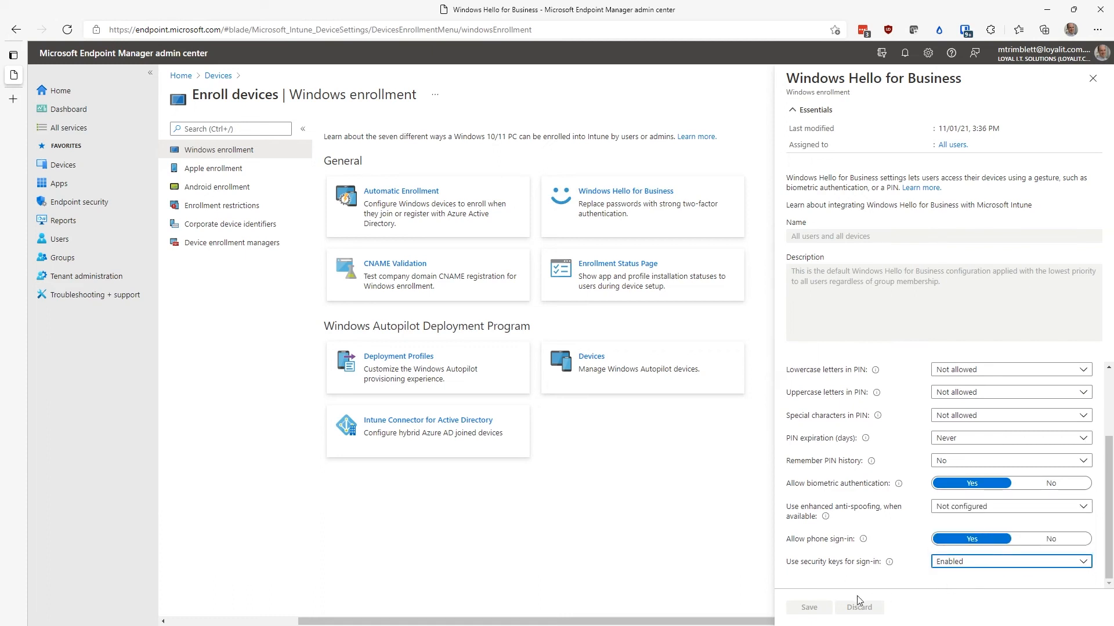
pyautogui.click(1092, 79)
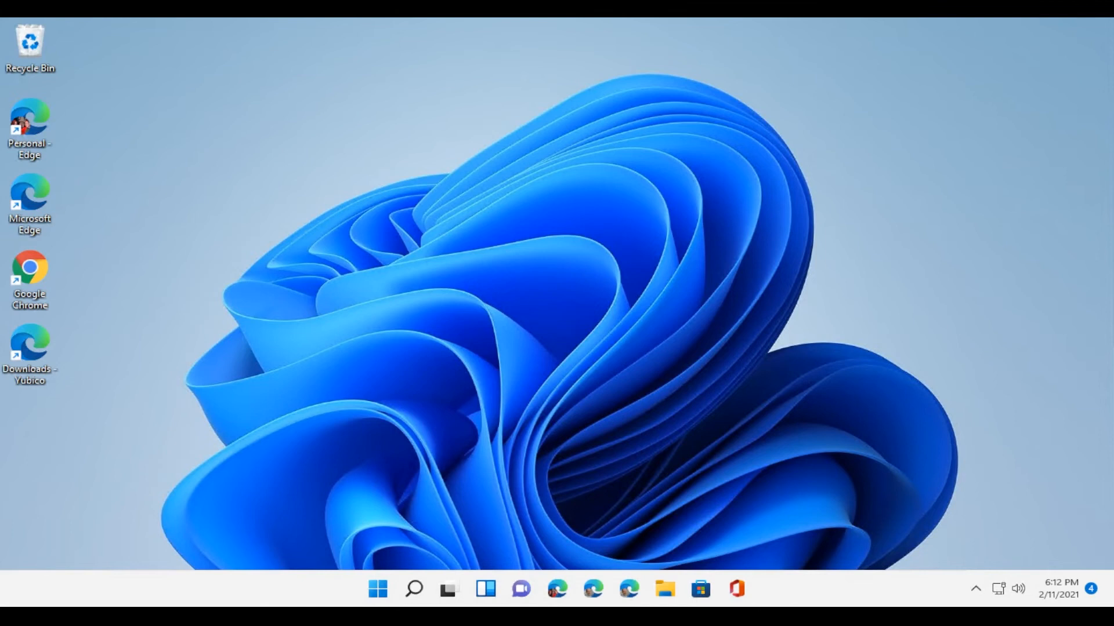
# Step: Search 'accounts' from Start and open Access work or school settings
pyautogui.click(382, 591)
pyautogui.write('accounts')
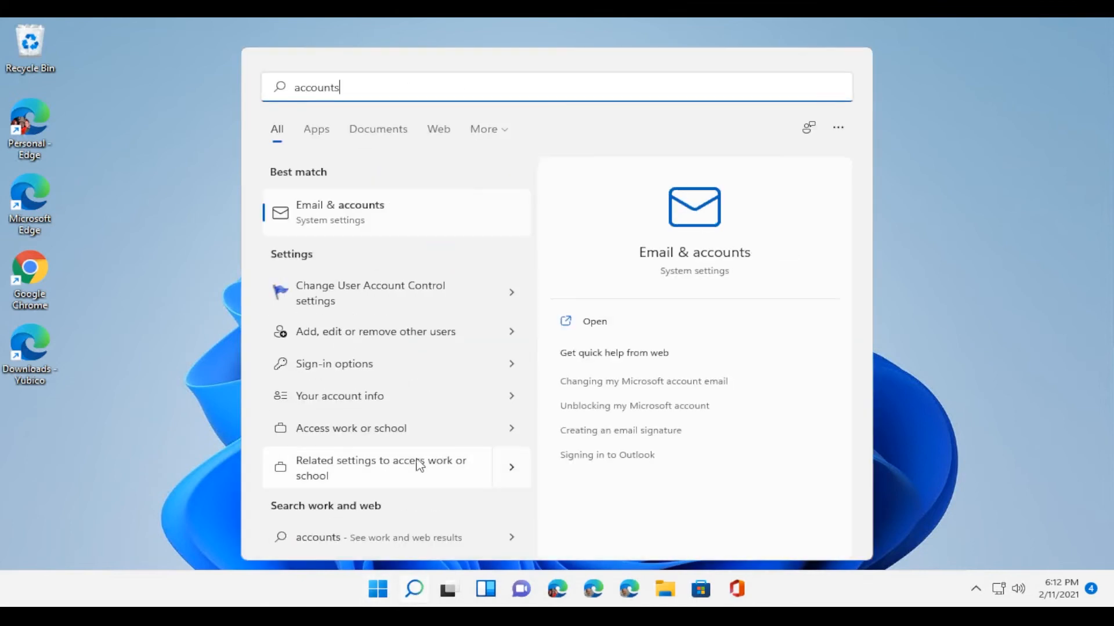
pyautogui.click(370, 440)
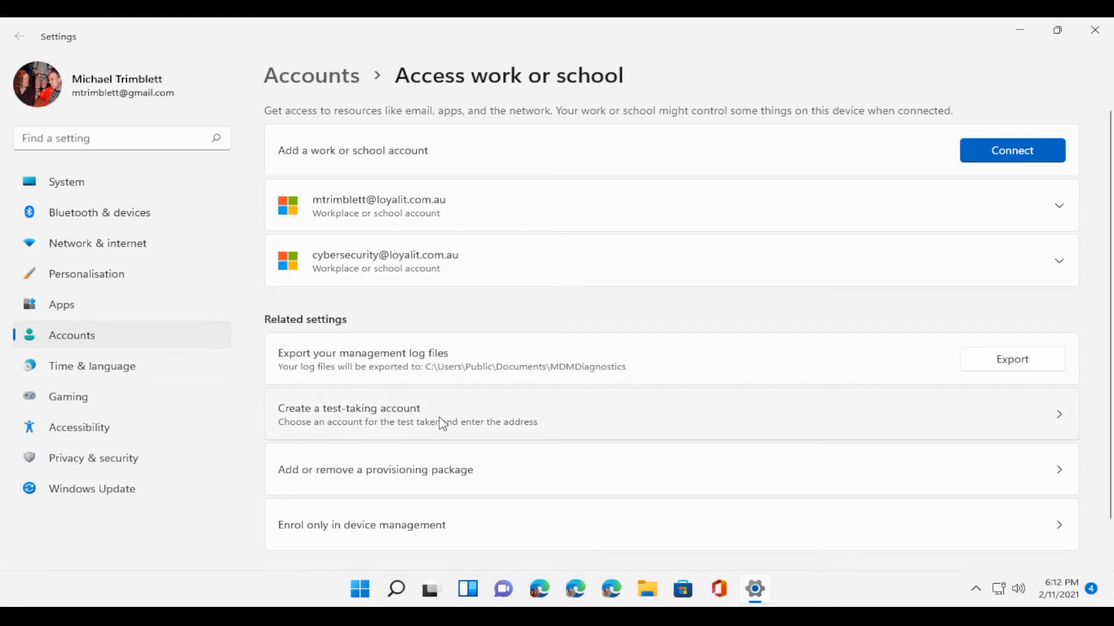
# Step: Join this device to Azure Active Directory using the work email address and confirm
pyautogui.click(1021, 156)
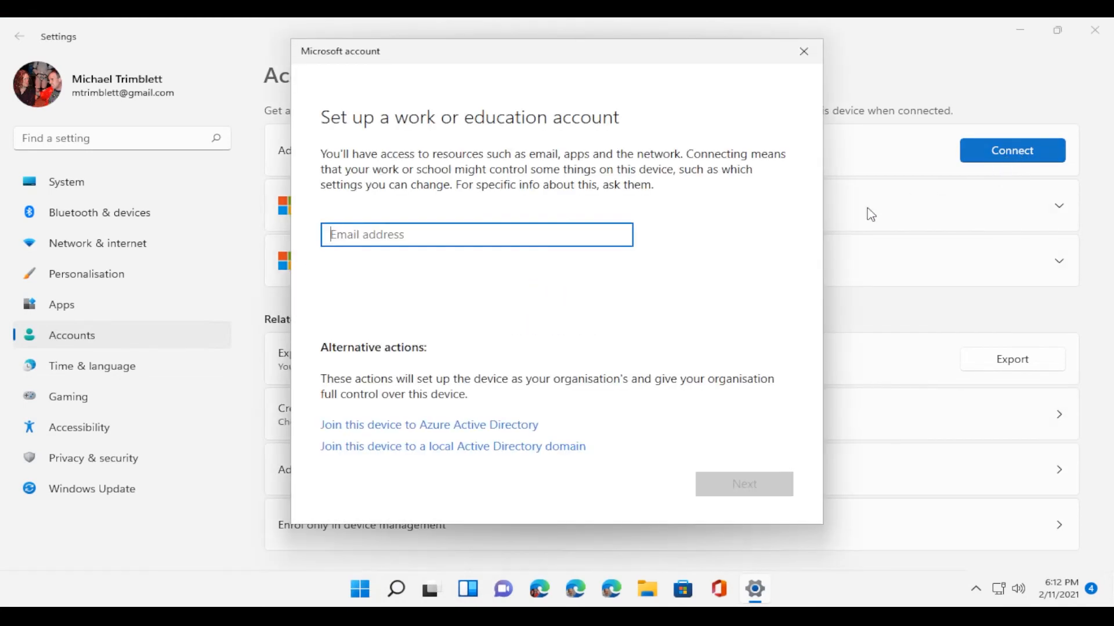
pyautogui.click(482, 426)
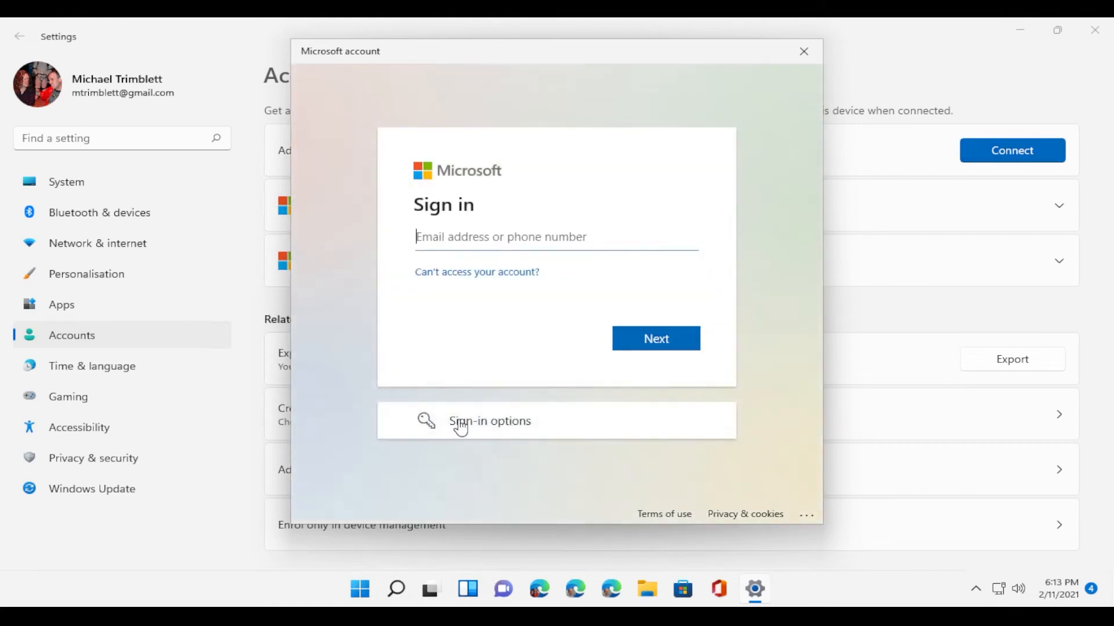
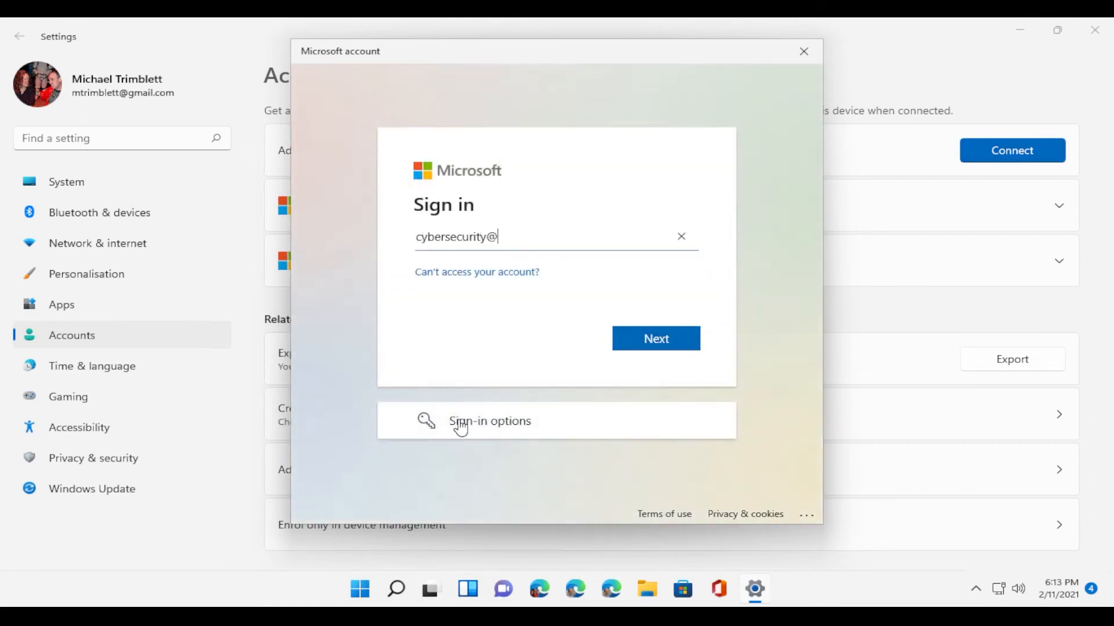
pyautogui.press('Return')
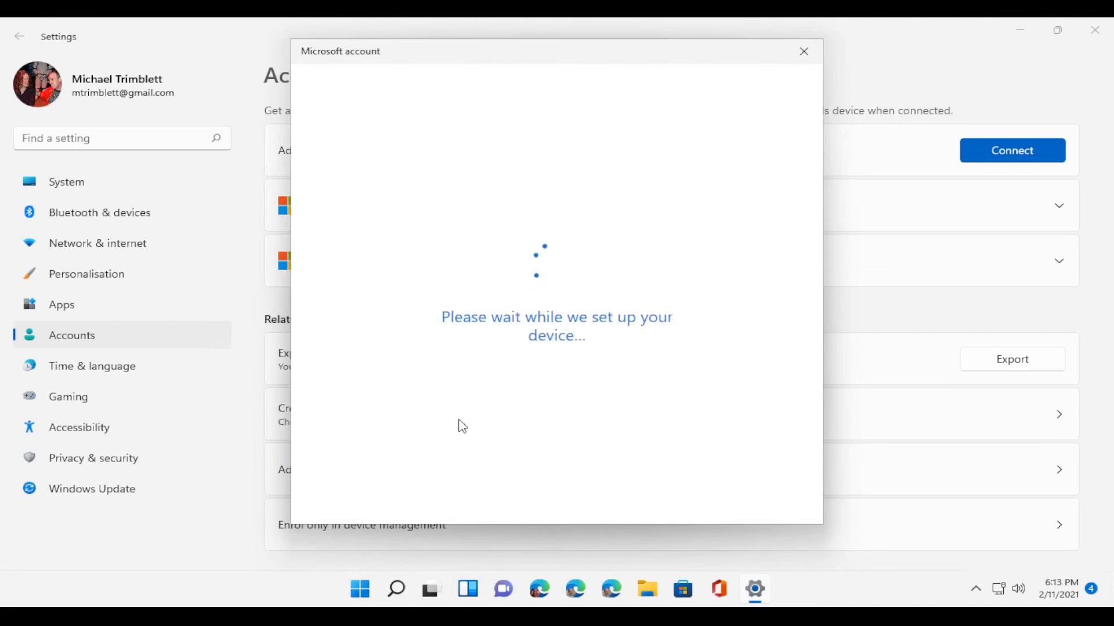
pyautogui.click(792, 363)
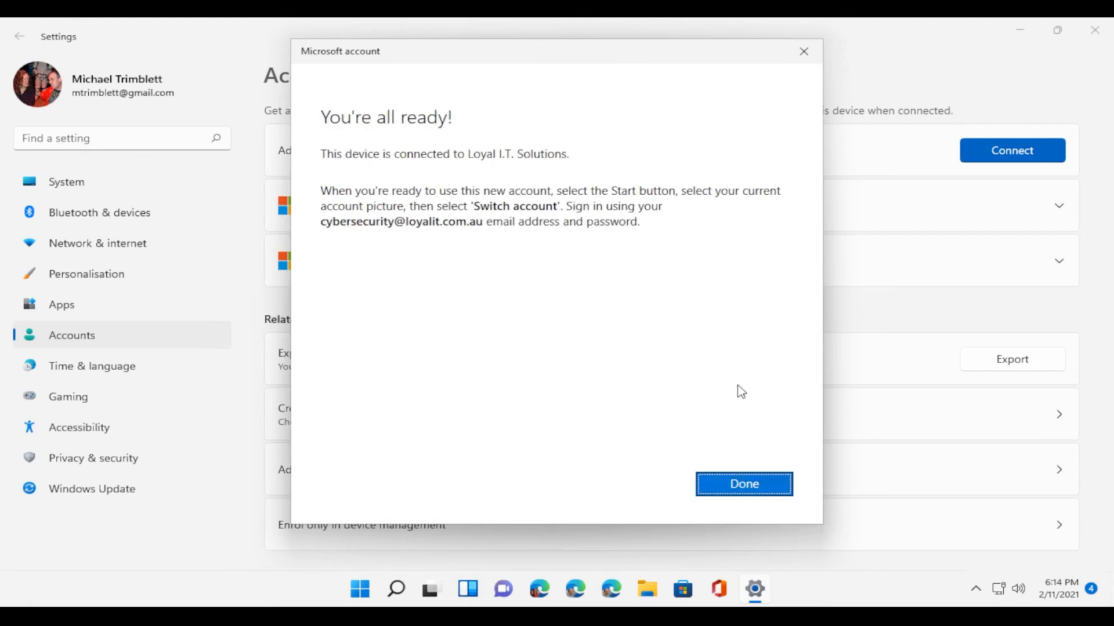
pyautogui.click(721, 493)
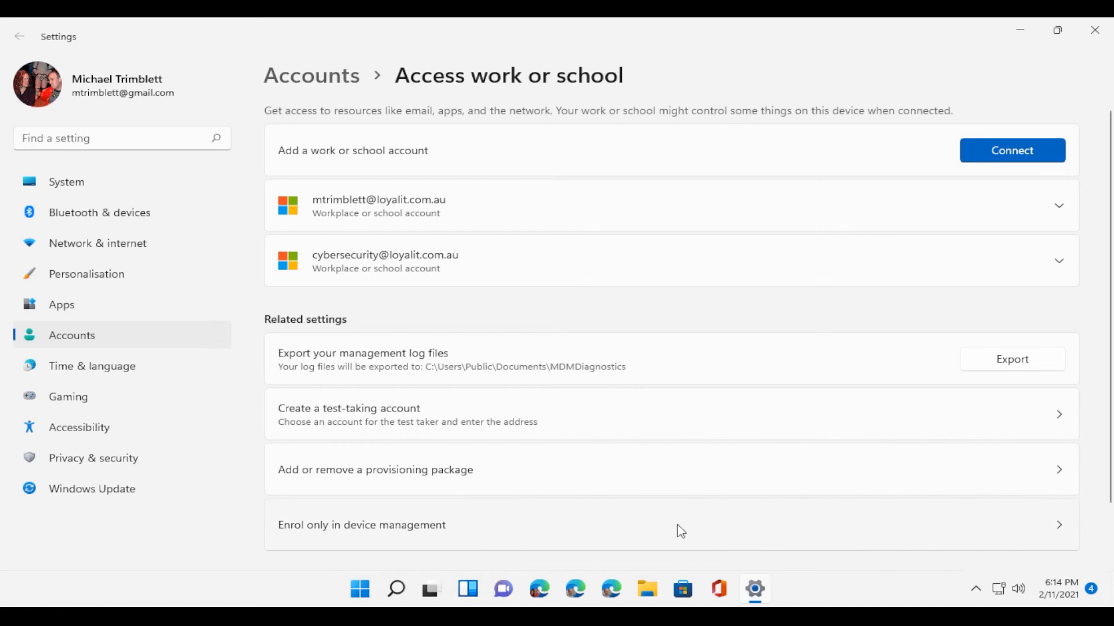
# Step: Enrol only in device management with the work email, approving the phone sign-in request
pyautogui.scroll(-2, 515, 527)
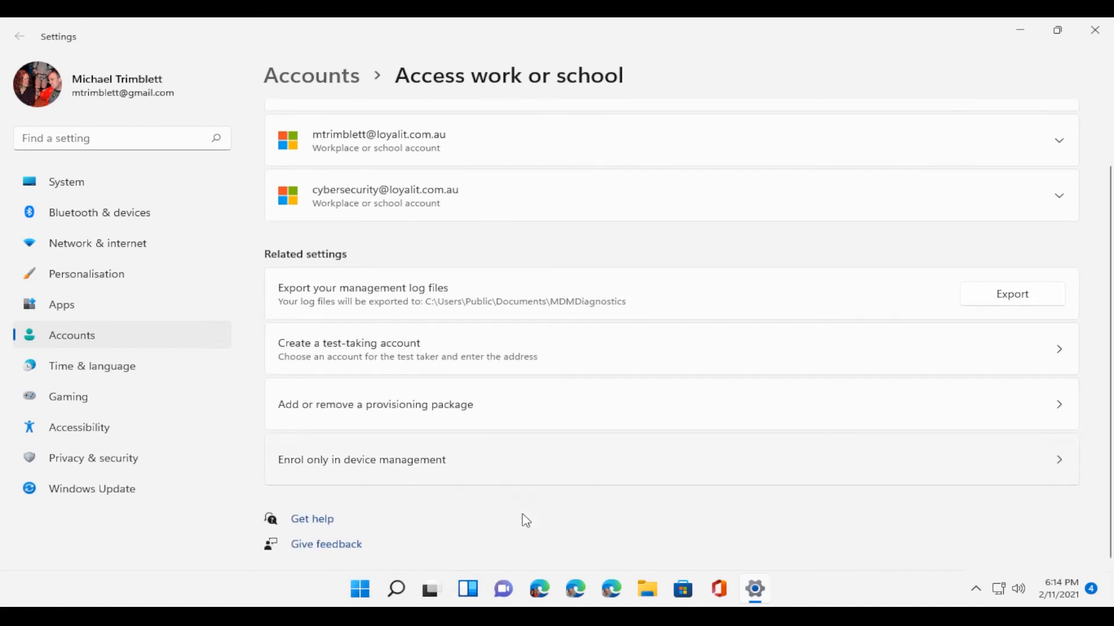
pyautogui.click(531, 469)
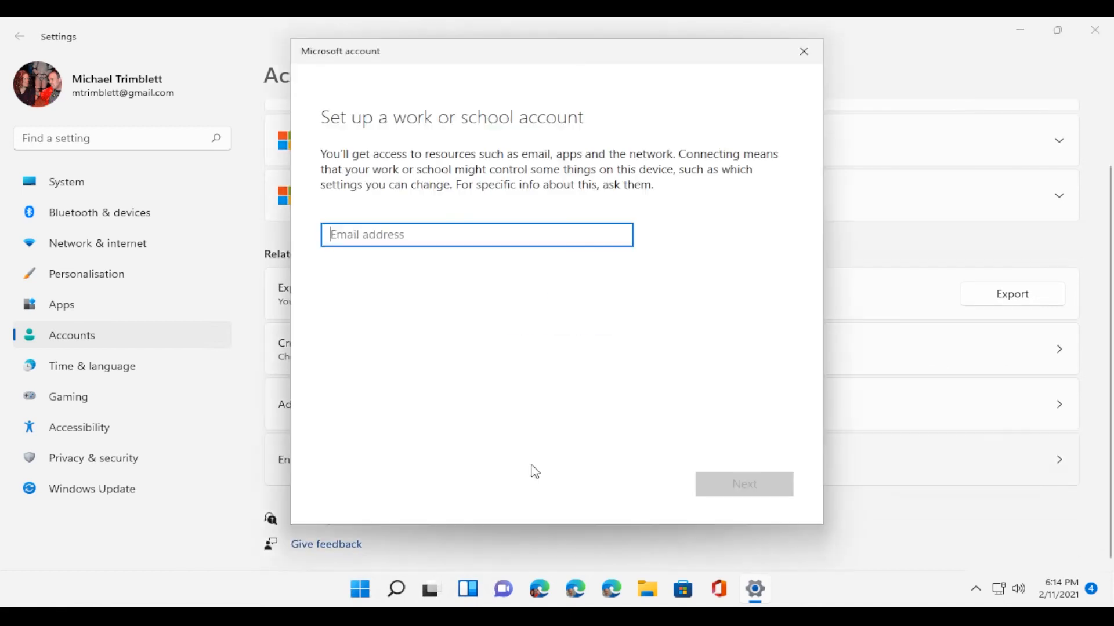
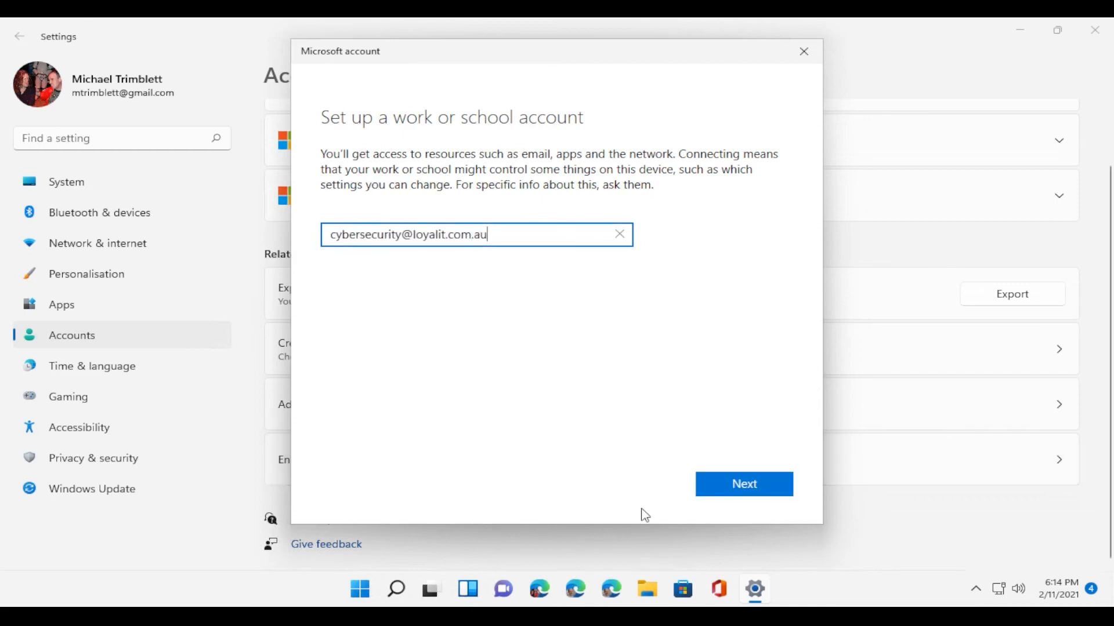
pyautogui.click(748, 494)
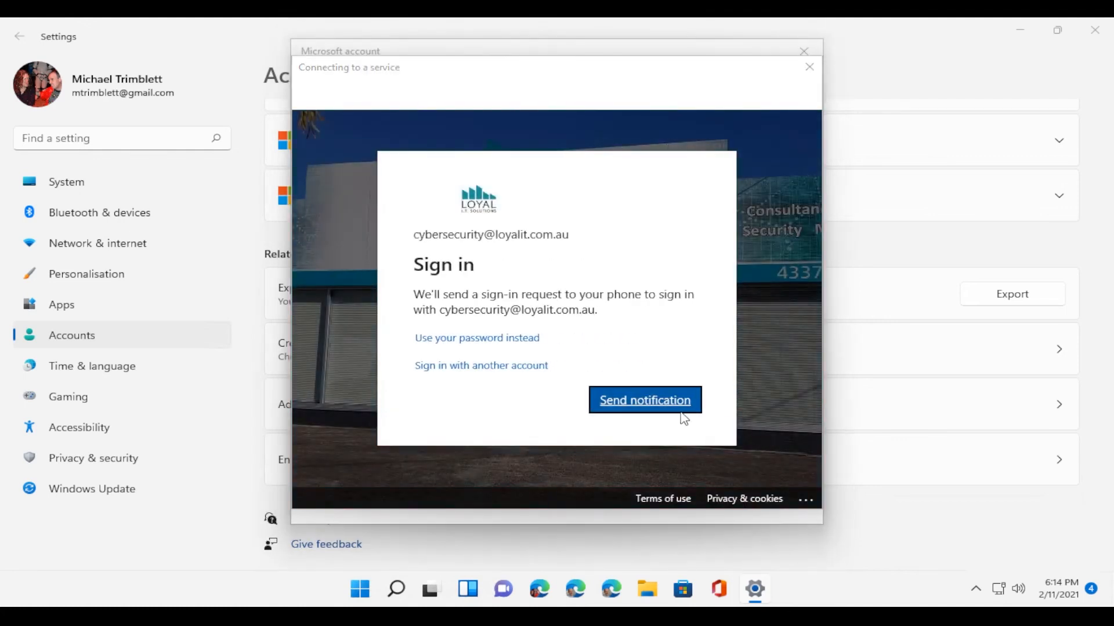
pyautogui.click(666, 409)
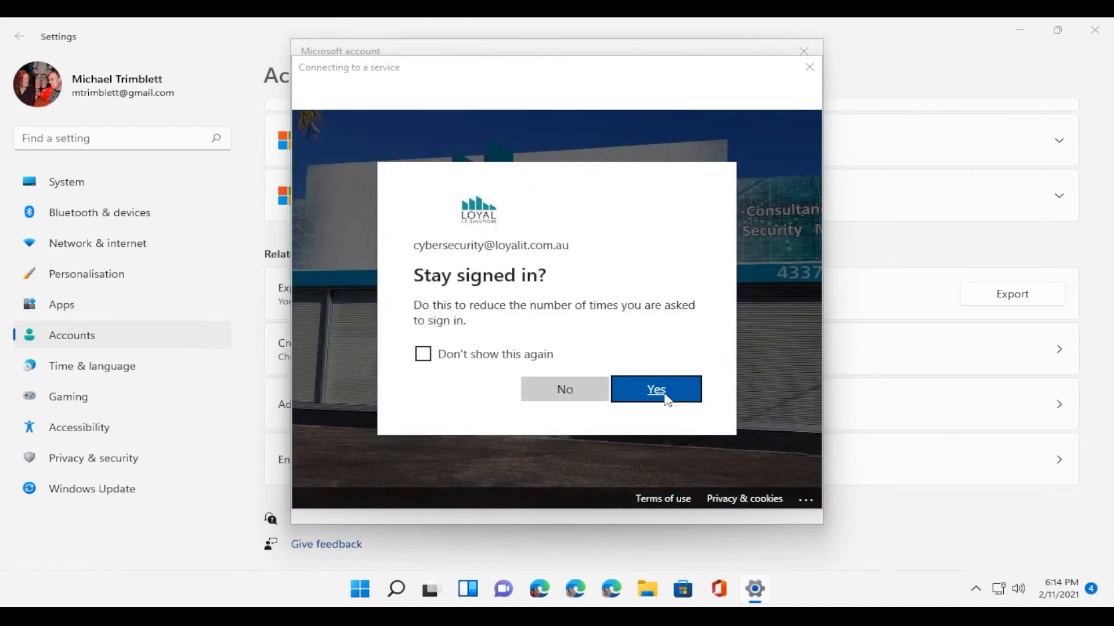
pyautogui.click(667, 399)
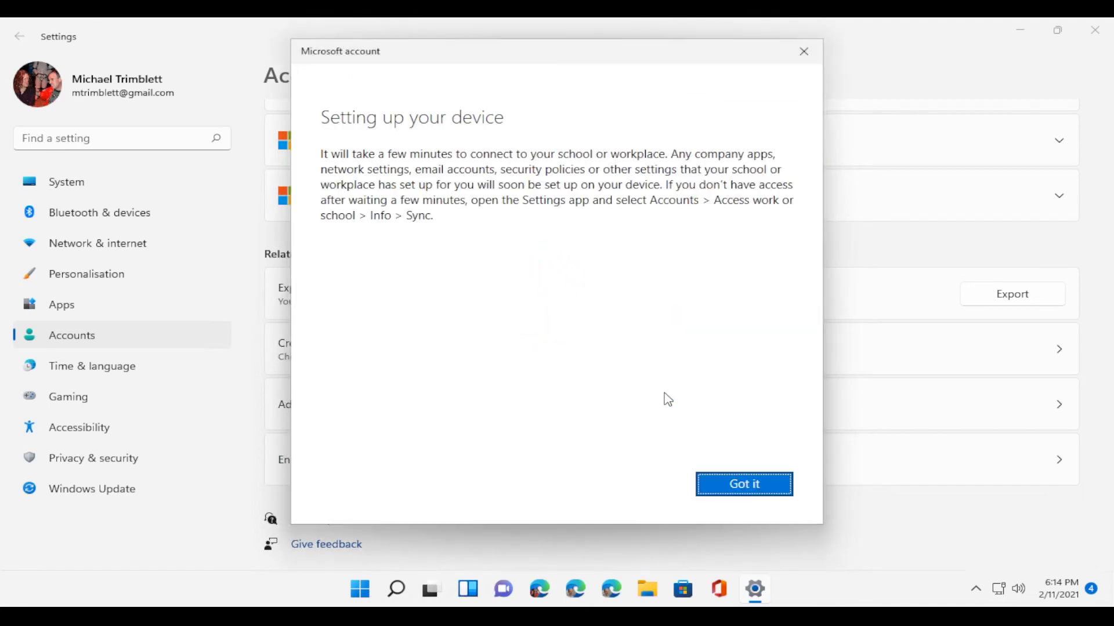
pyautogui.click(740, 494)
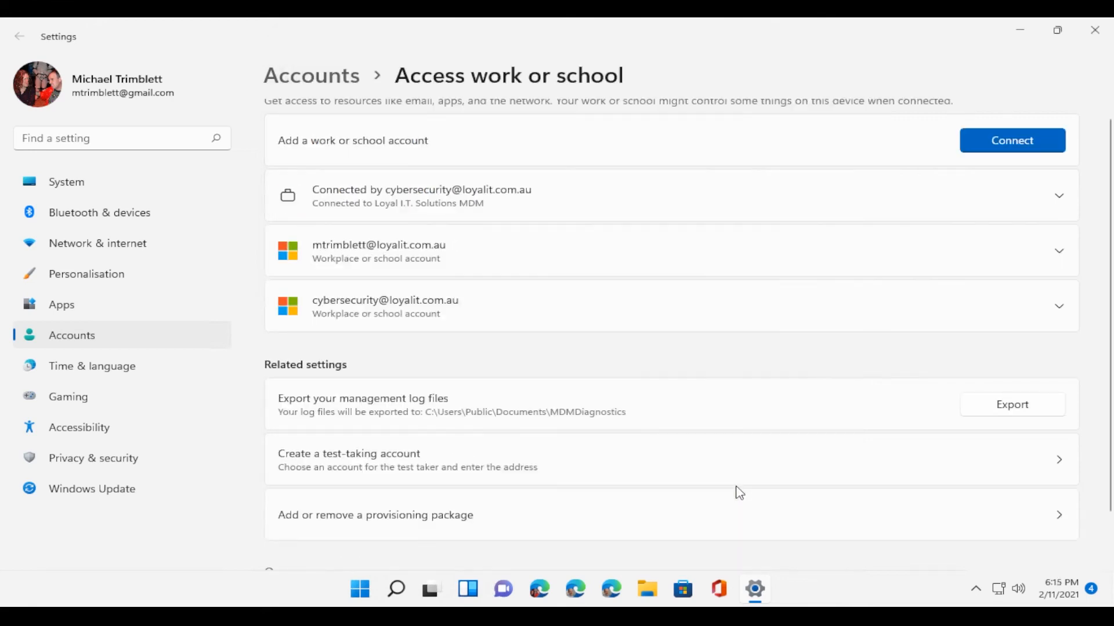
# Step: Close Settings and sign out of Windows from the Win+X menu
pyautogui.click(1098, 39)
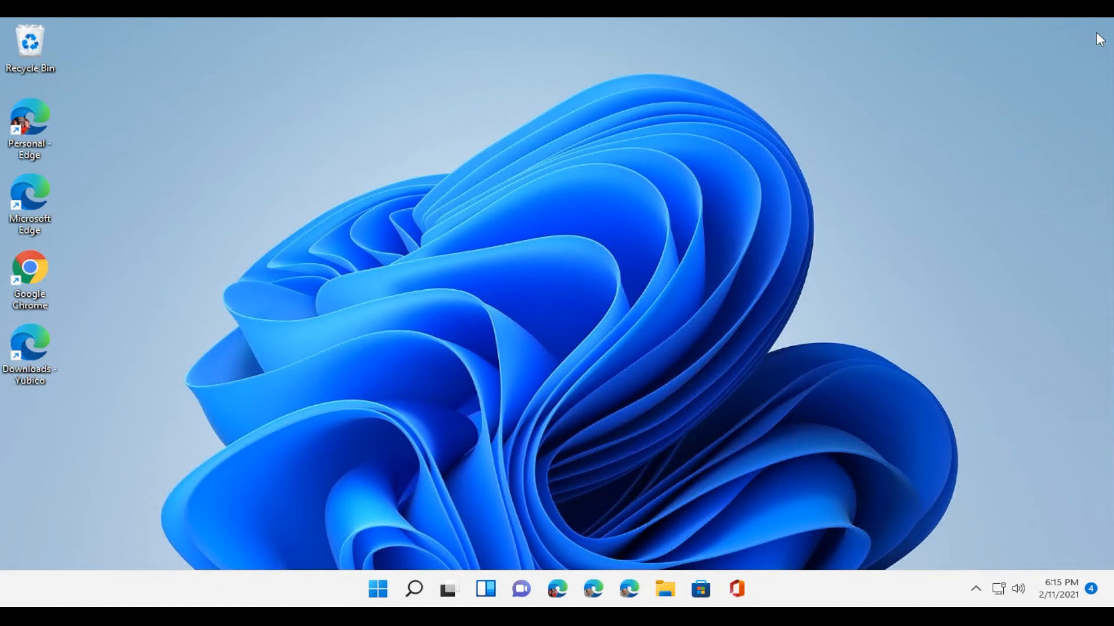
pyautogui.rightClick(383, 596)
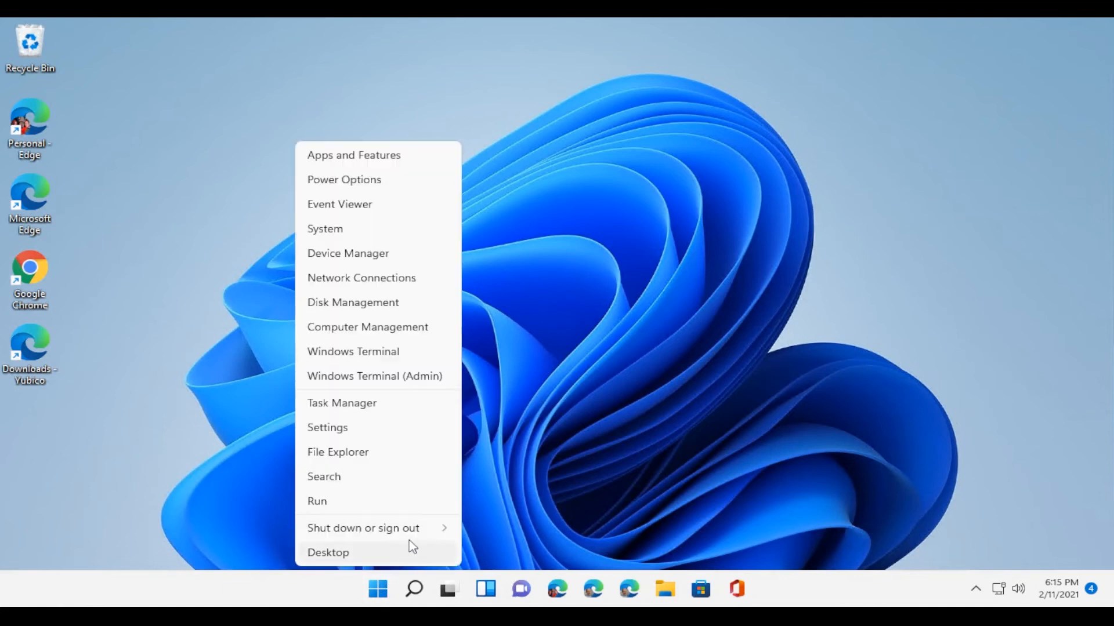
pyautogui.moveTo(411, 535)
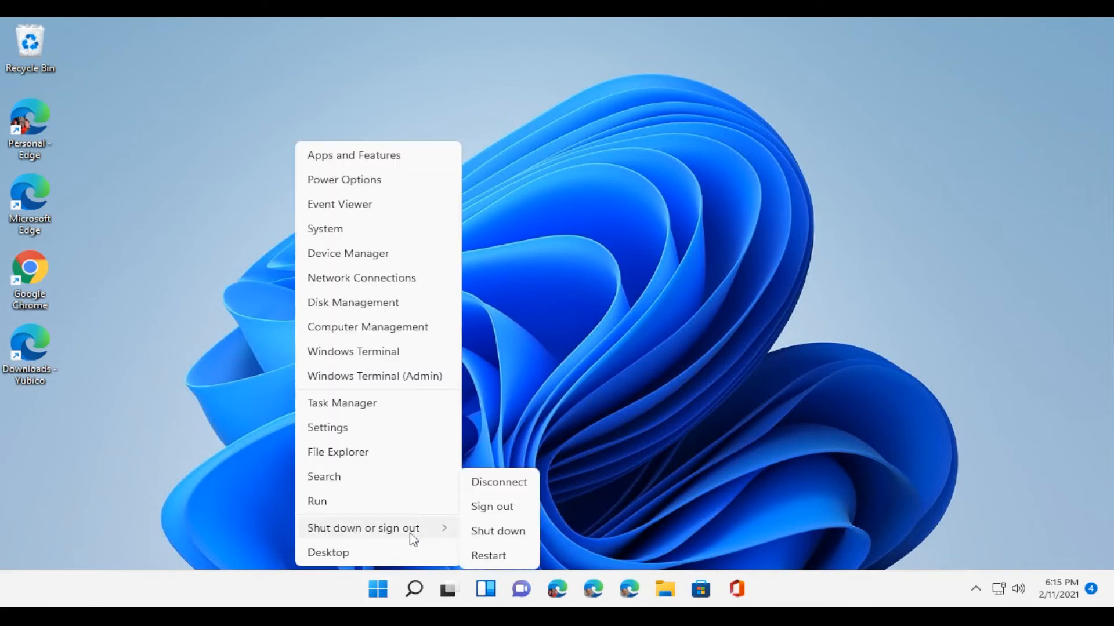
pyautogui.click(504, 510)
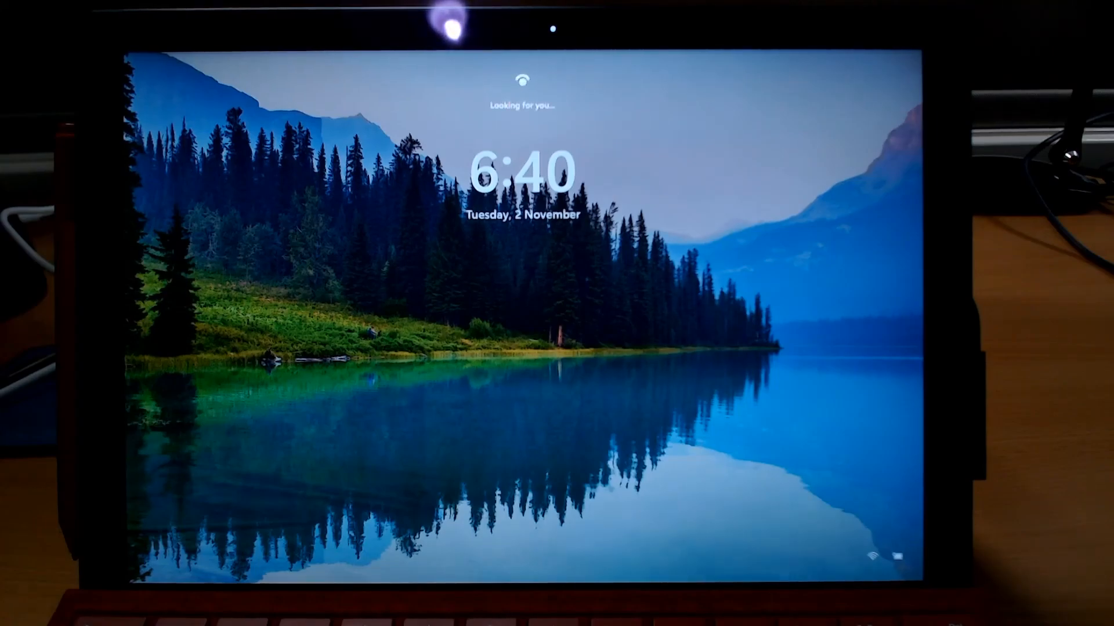
# Step: Sign in as Other user with a FIDO security key and its PIN
pyautogui.click(166, 561)
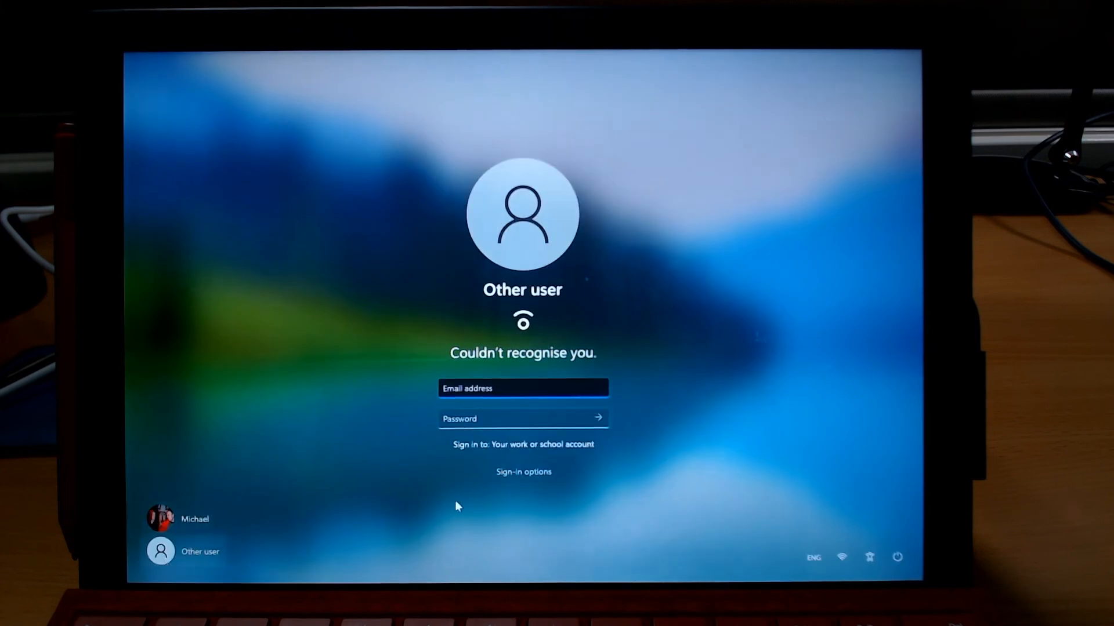
pyautogui.click(509, 473)
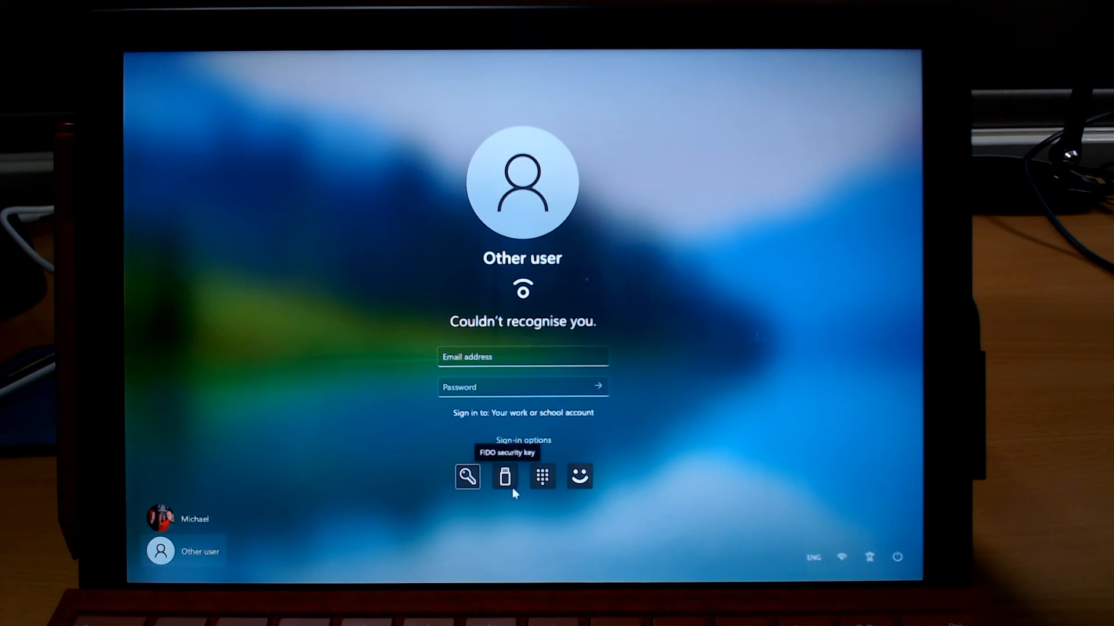
pyautogui.click(507, 487)
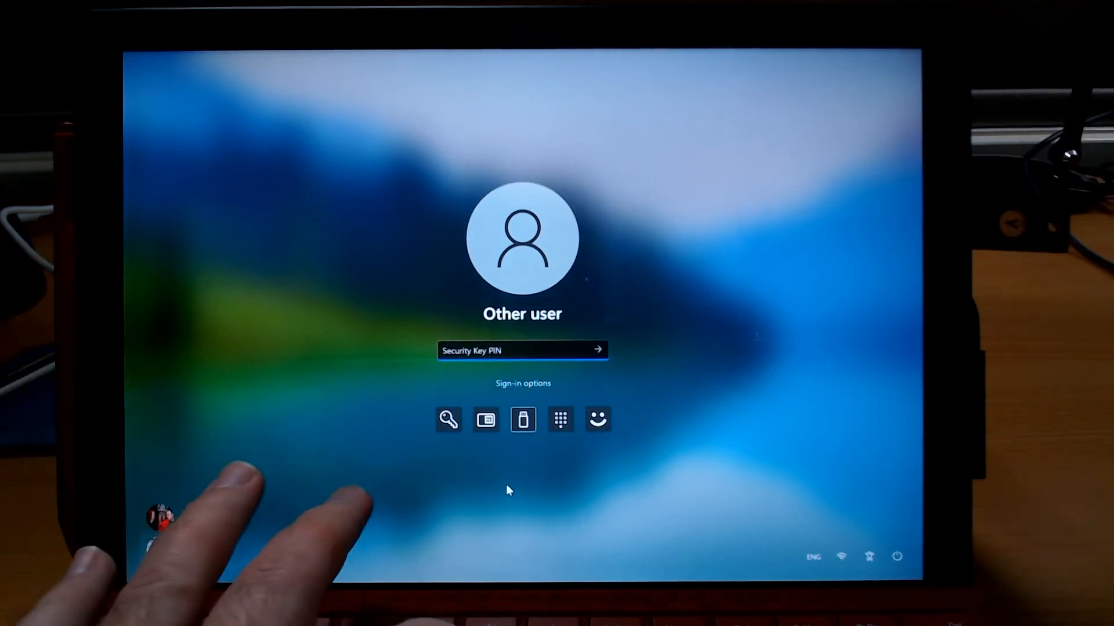
pyautogui.write('••••••')
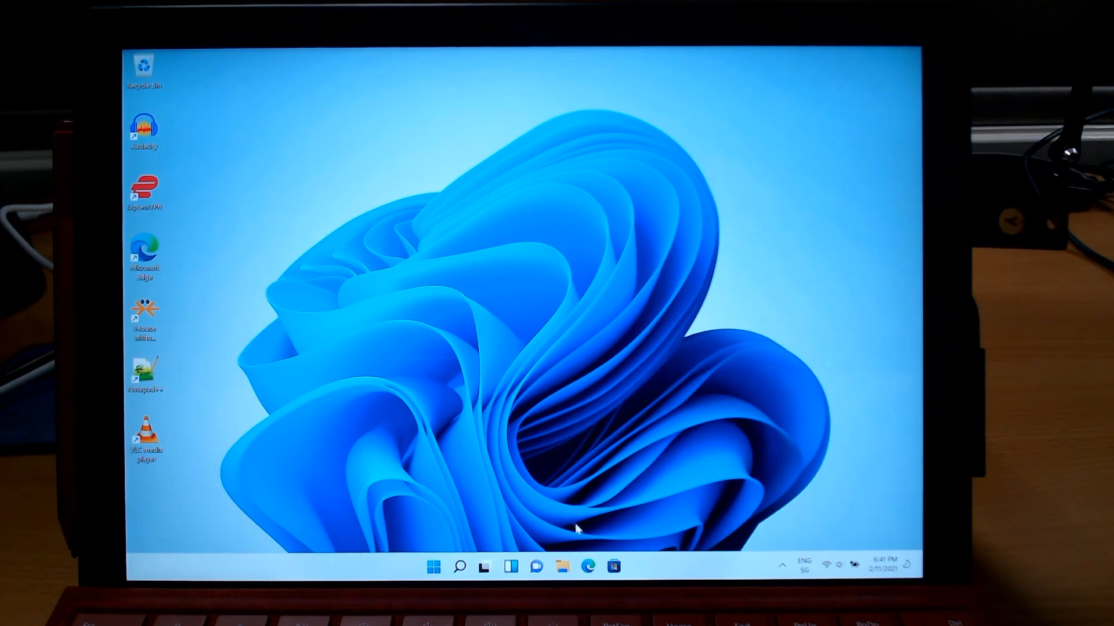
# Step: Open Change account settings from the account name in the Start menu
pyautogui.click(434, 567)
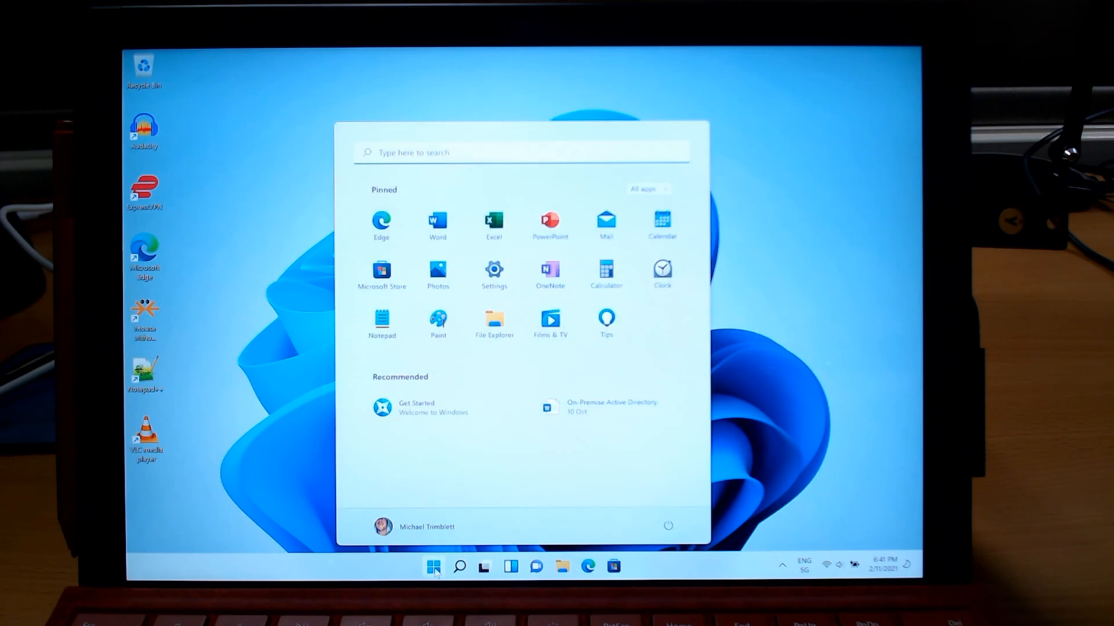
pyautogui.click(414, 534)
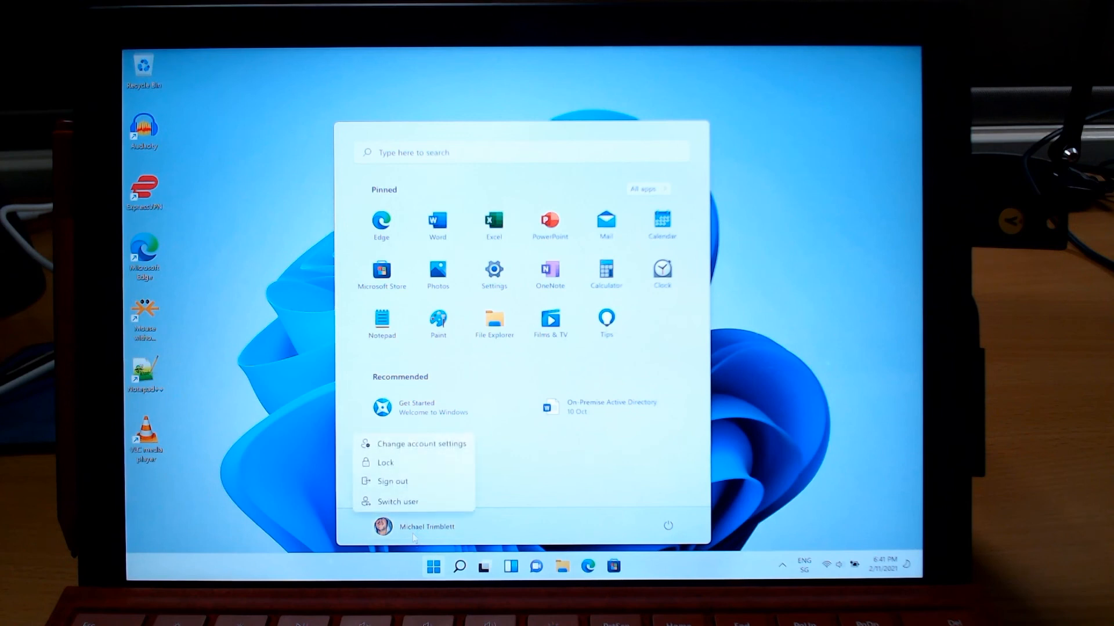
pyautogui.click(437, 444)
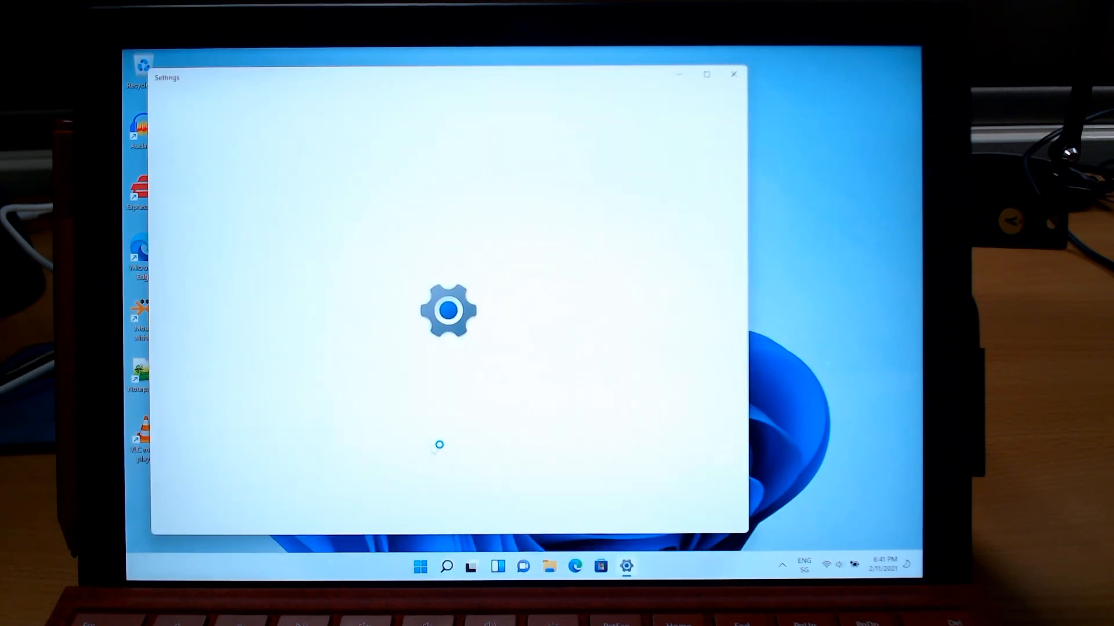